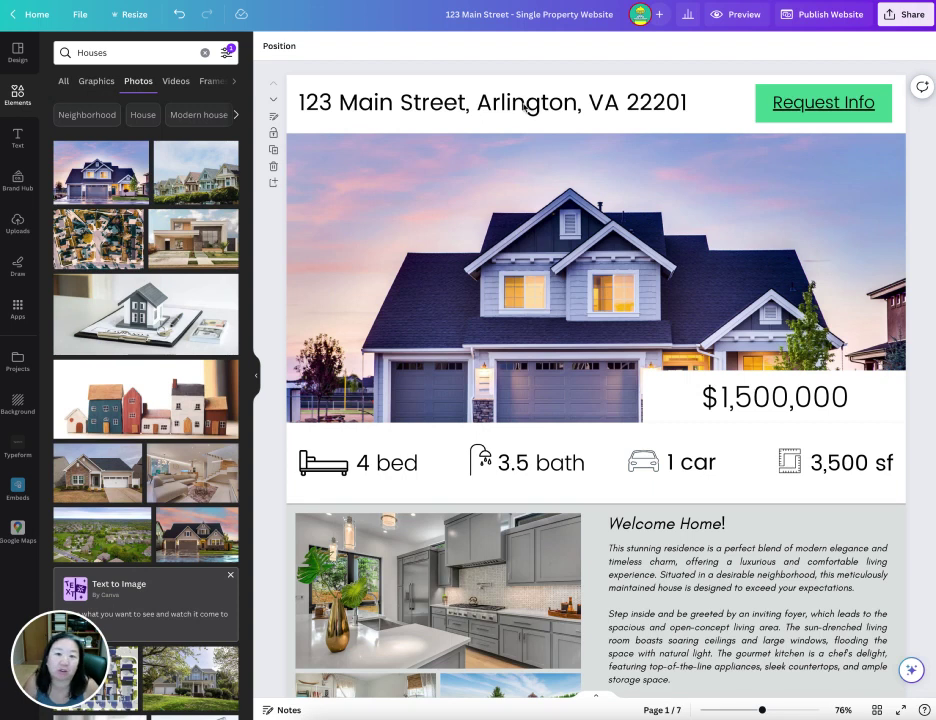
- Swap the hero photo for the modern two-storey house photo, shifted slightly lower in its frame
click(492, 108)
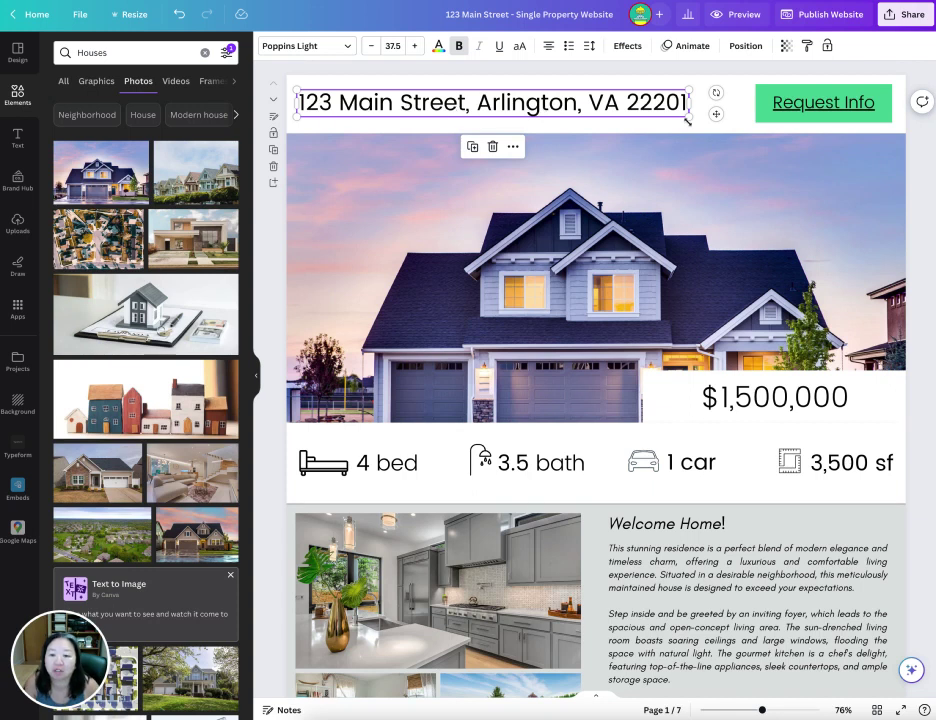
click(579, 256)
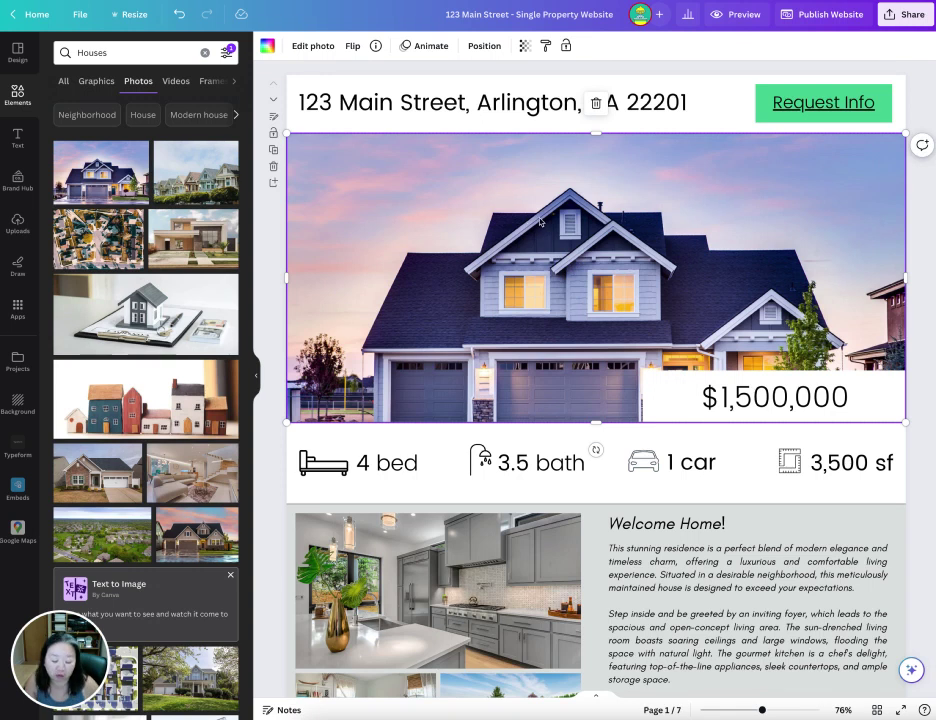
key(ctrl+z)
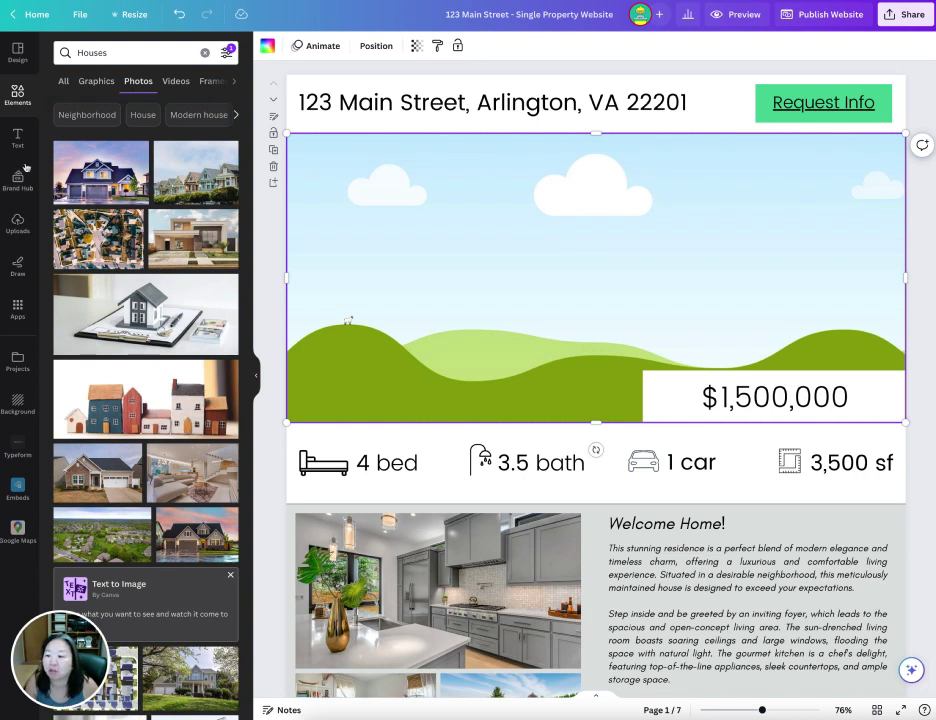
click(24, 229)
click(24, 105)
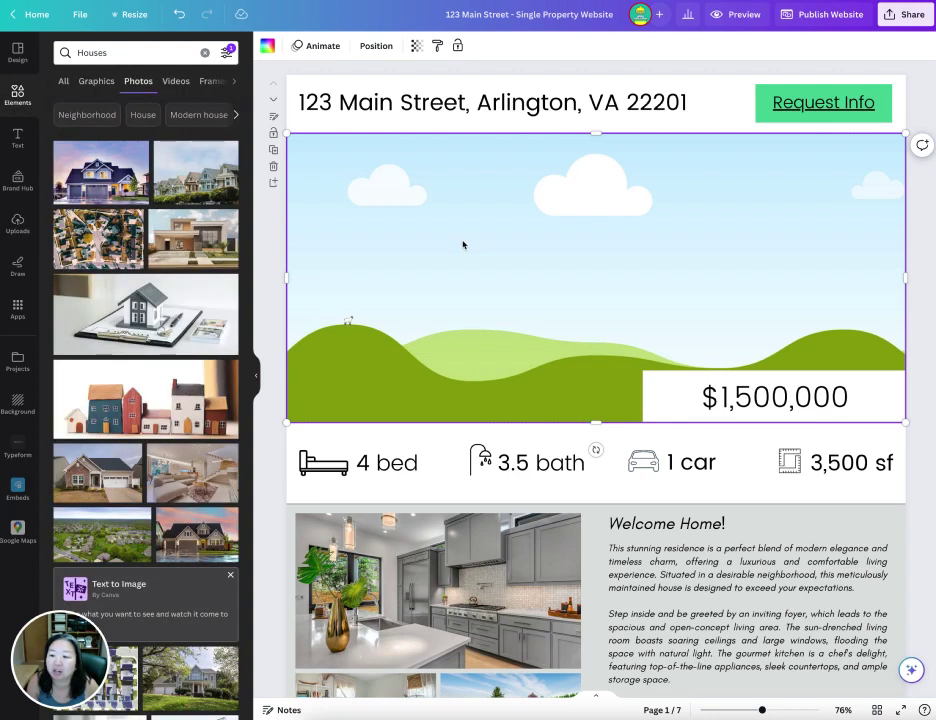
drag(193, 238, 491, 252)
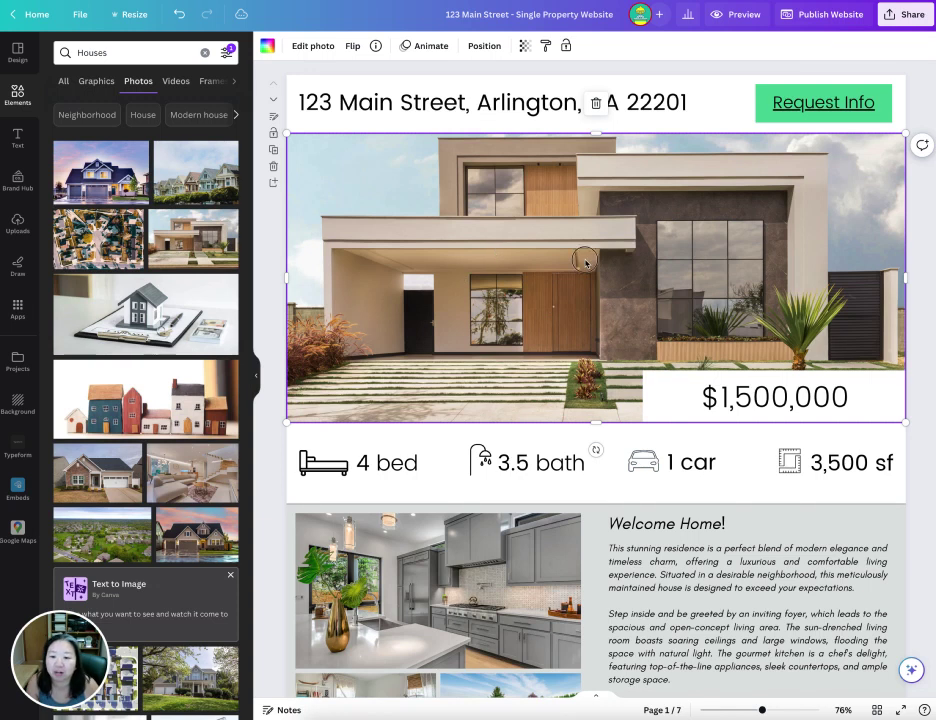
double_click(491, 252)
drag(582, 272, 535, 268)
click(271, 236)
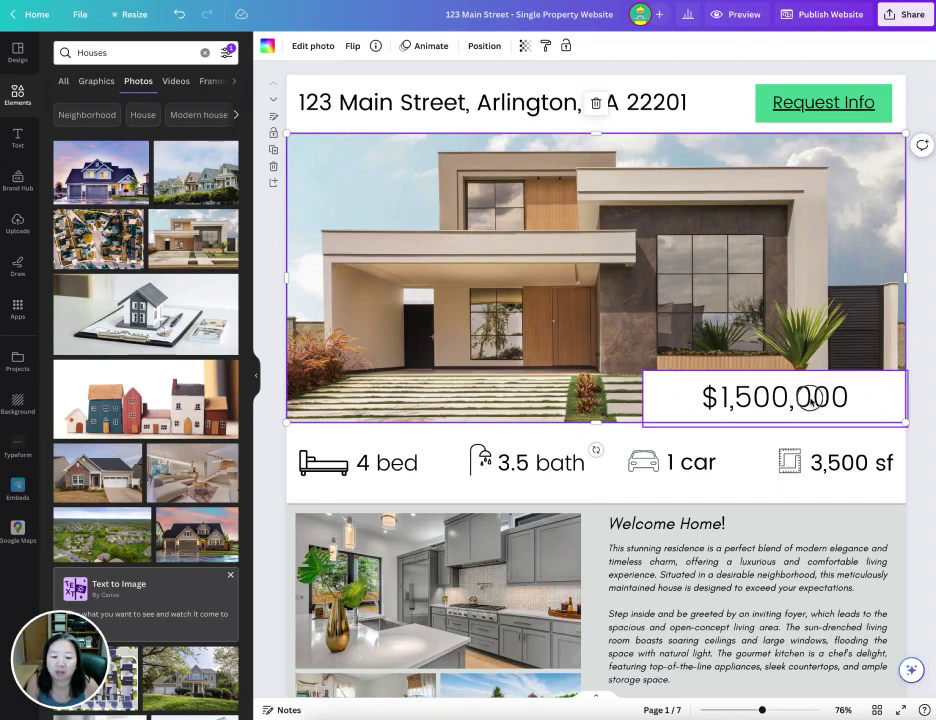
- Search Elements for 'bedroom icon' and filter the results to Graphics
click(806, 397)
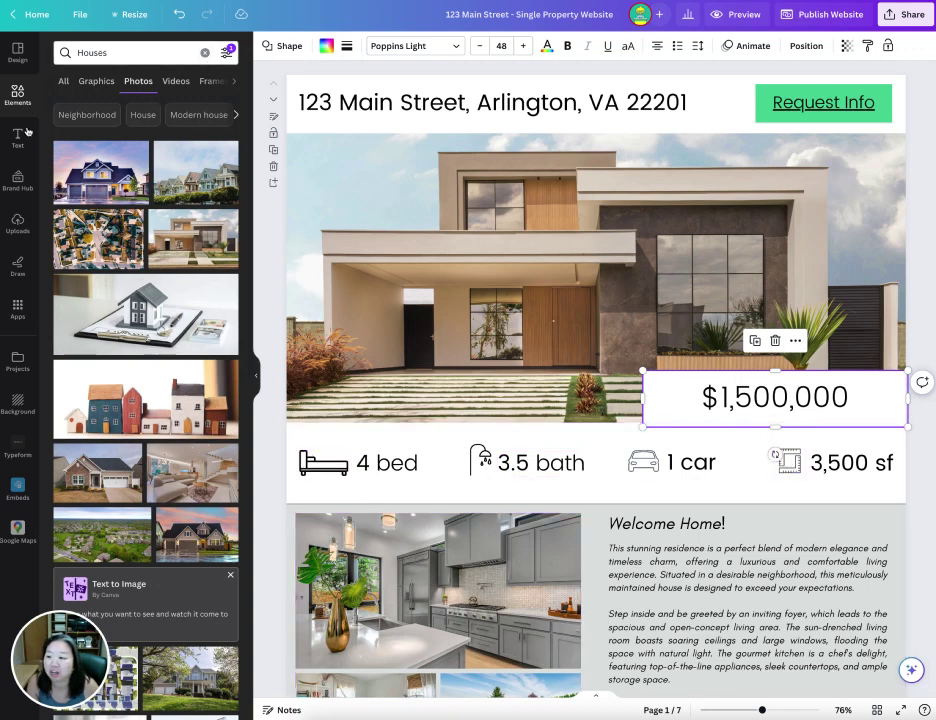
click(17, 95)
click(117, 54)
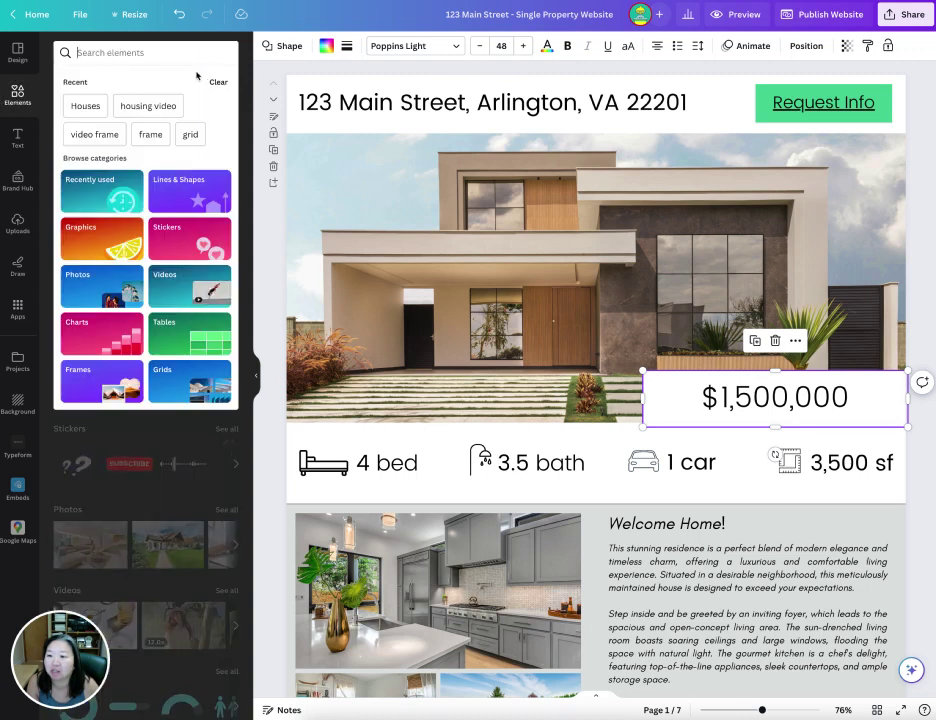
text(bedroom icon)
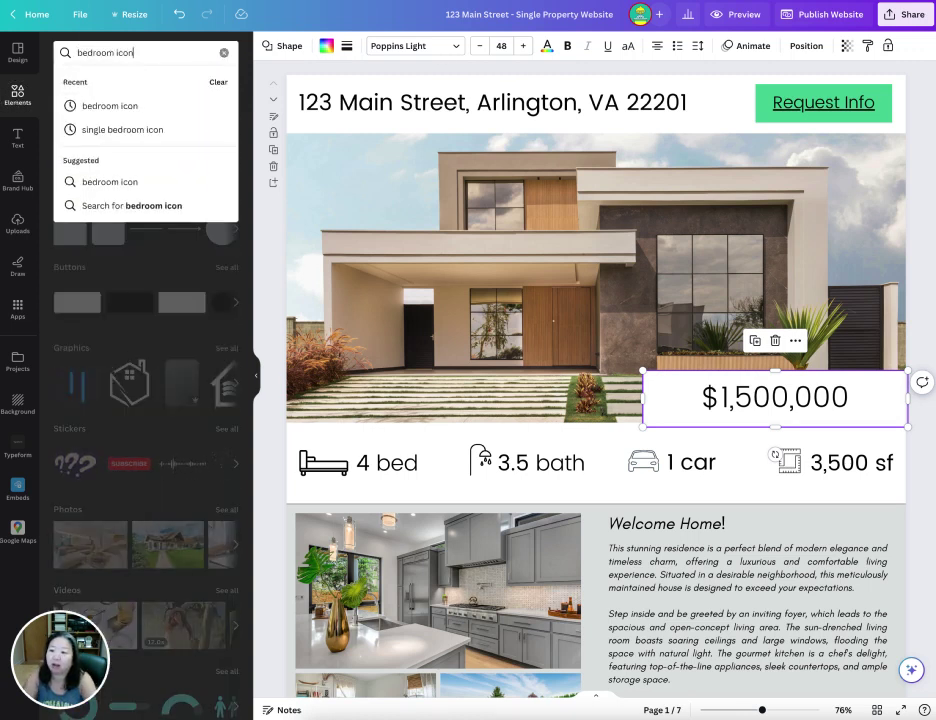
key(Return)
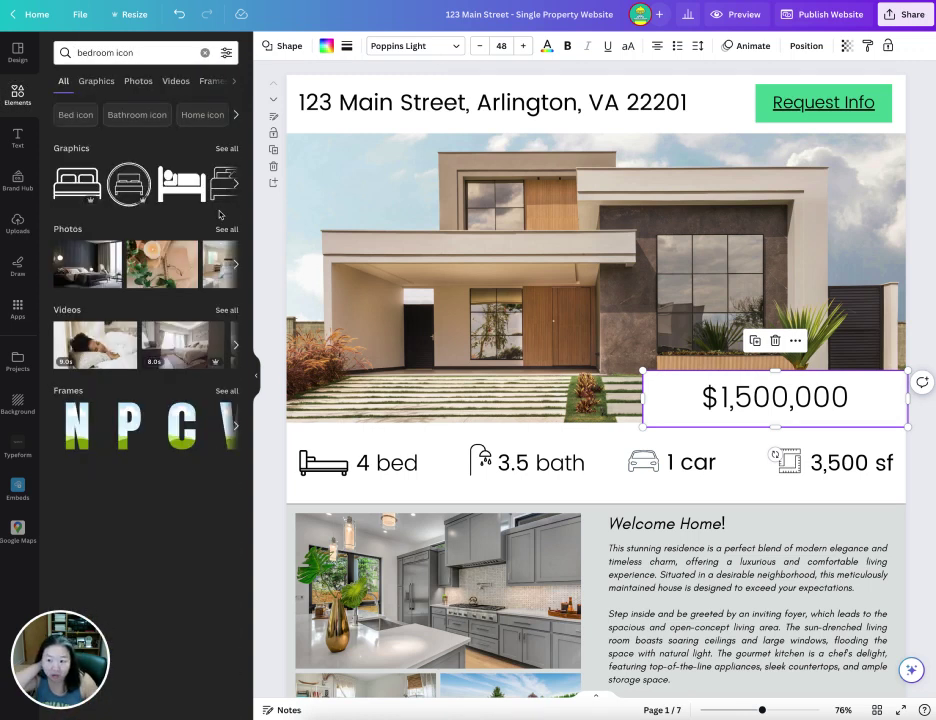
click(96, 81)
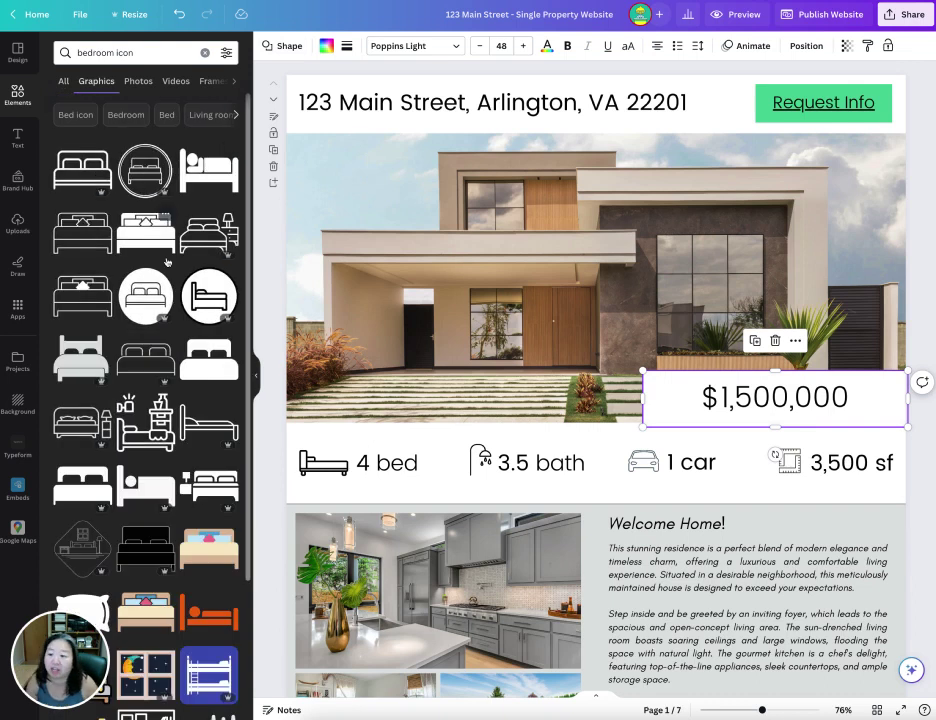
scroll(150, 170, down, 1)
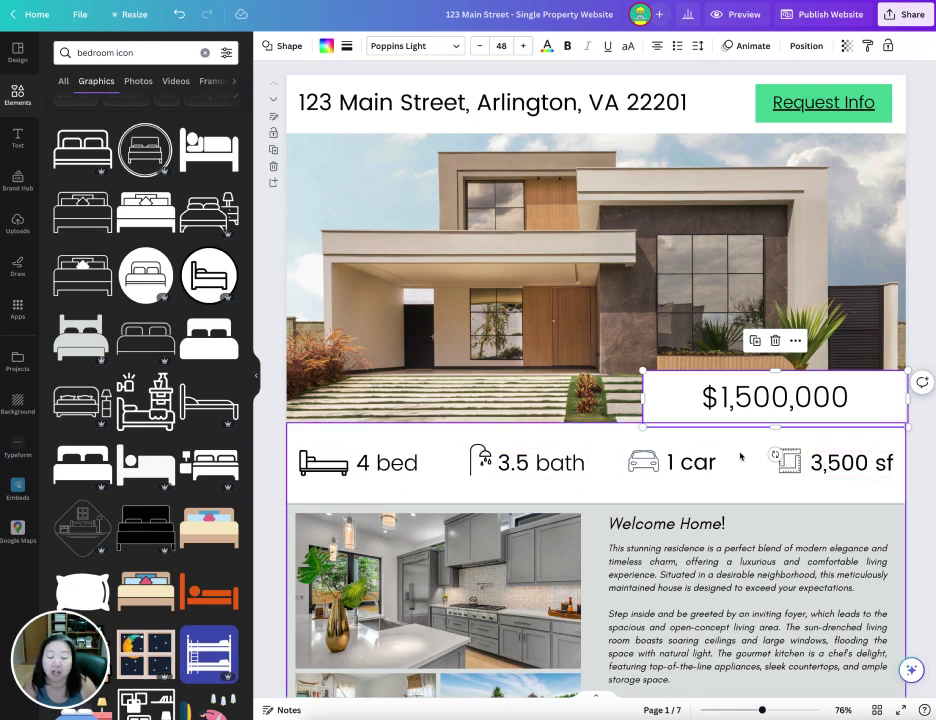
scroll(697, 299, down, 5)
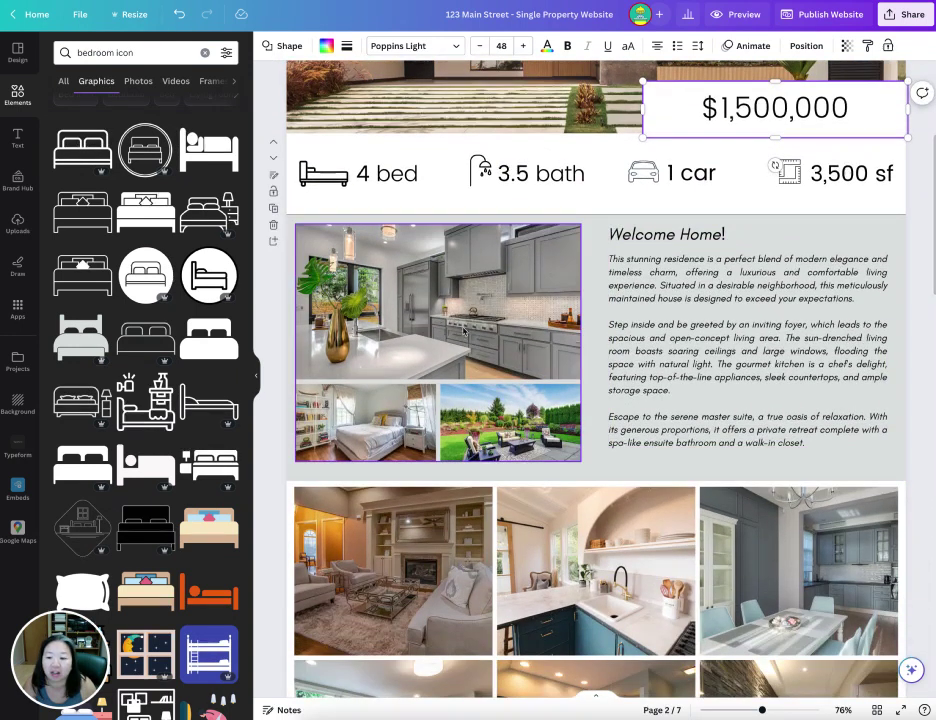
- Delete the kitchen photo and search Elements photos for 'living room'
click(447, 293)
key(Delete)
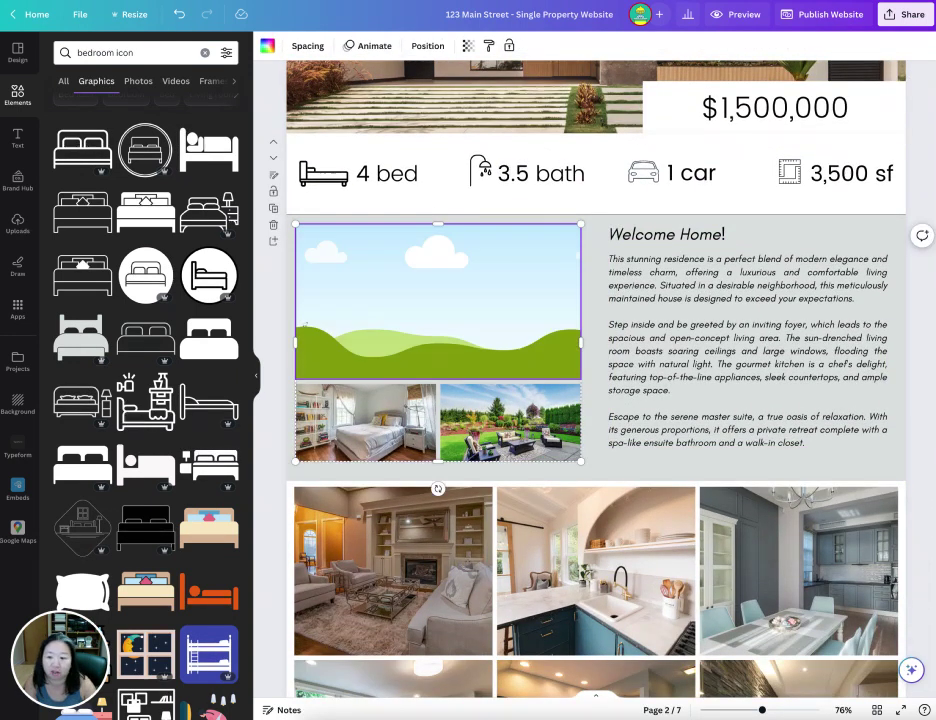
click(138, 52)
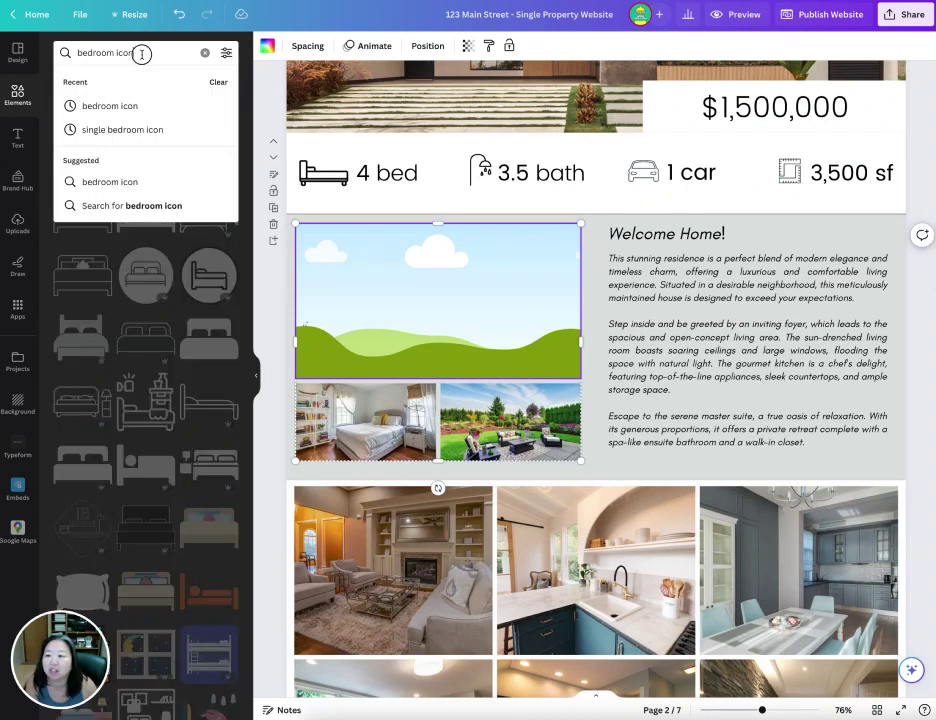
drag(138, 52, 69, 52)
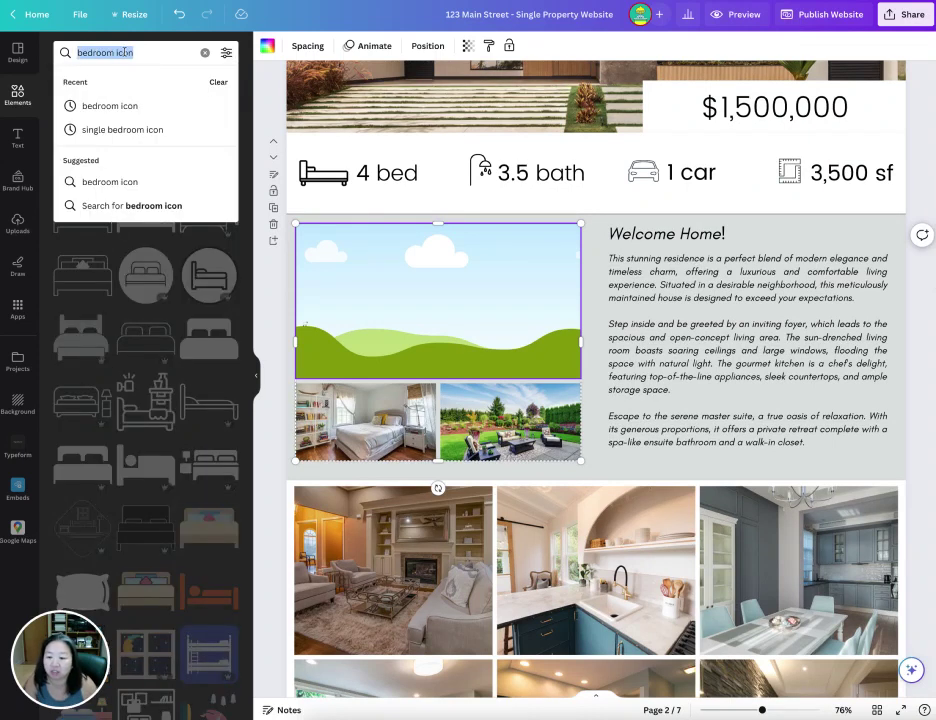
text(living)
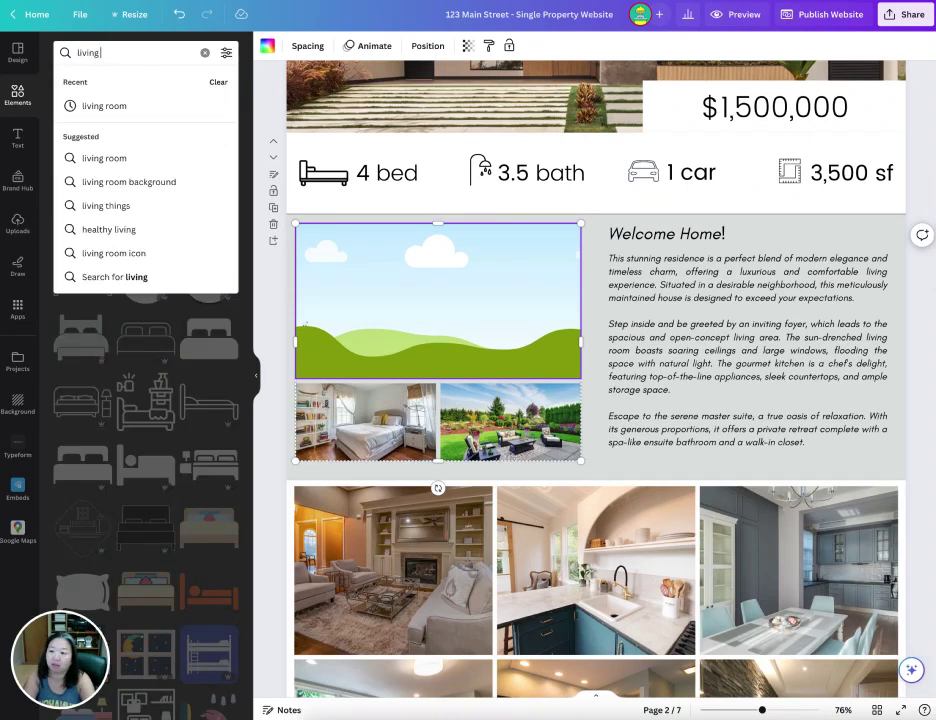
text( room)
key(Return)
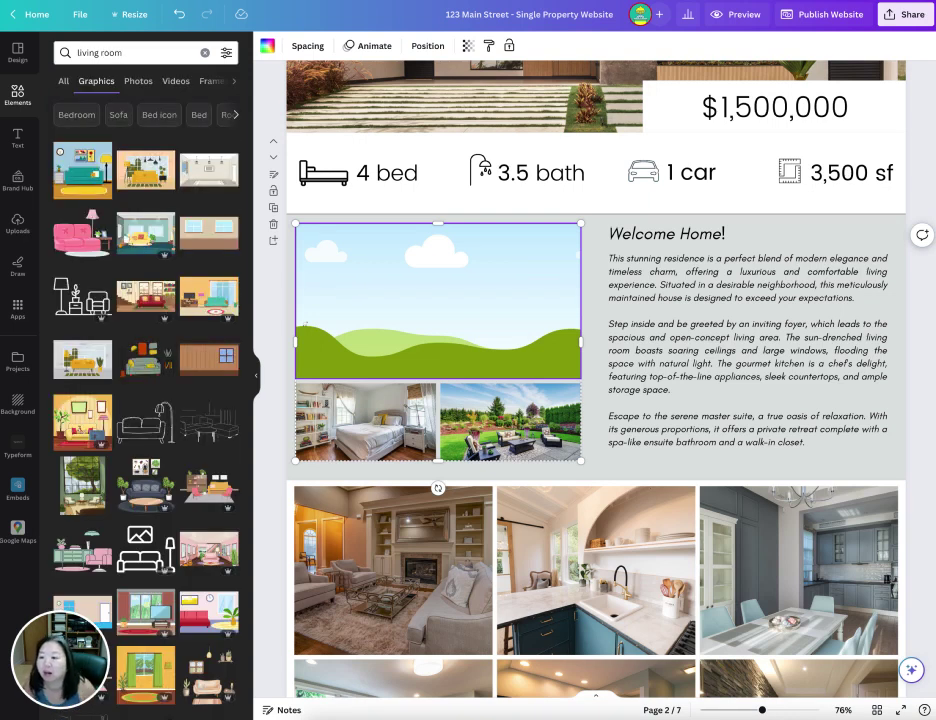
click(138, 82)
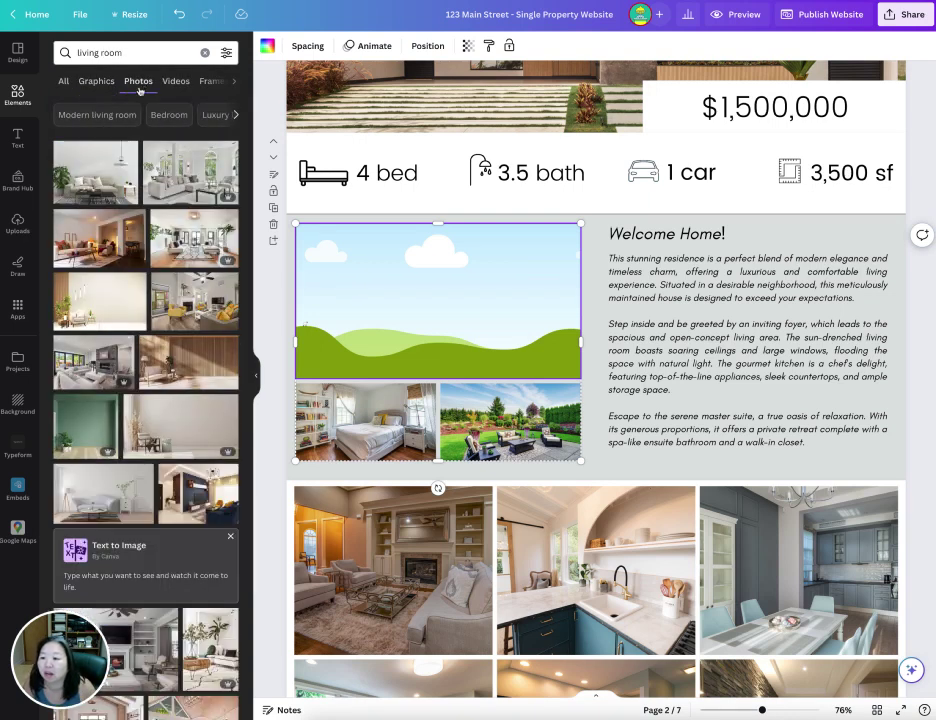
- Place the first grey-sofa living room photo into the empty frame and crop it
drag(95, 172, 455, 259)
double_click(460, 297)
click(274, 318)
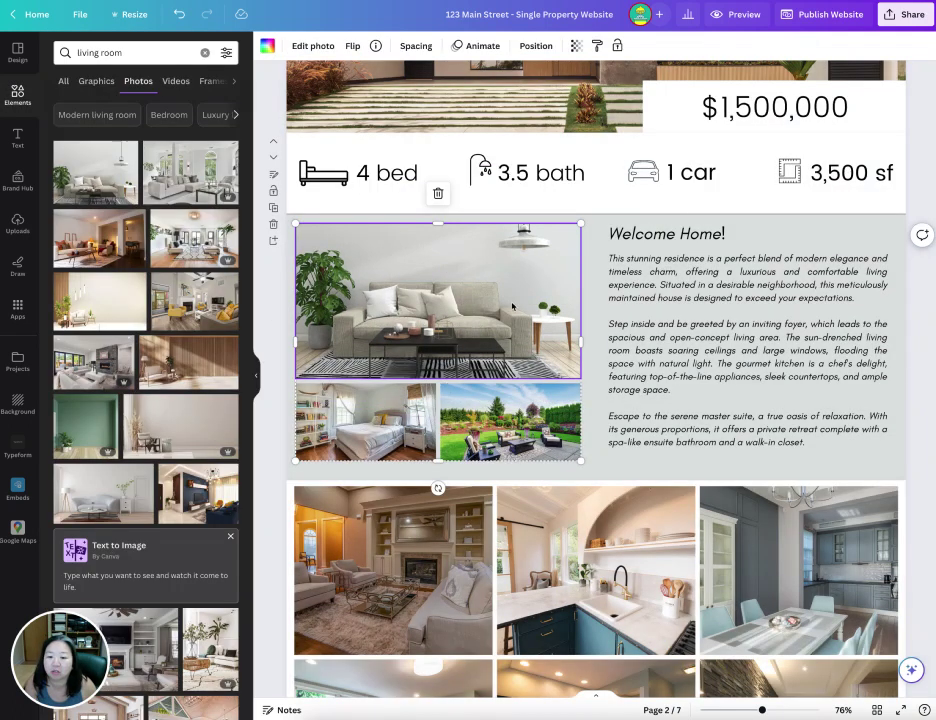
click(328, 407)
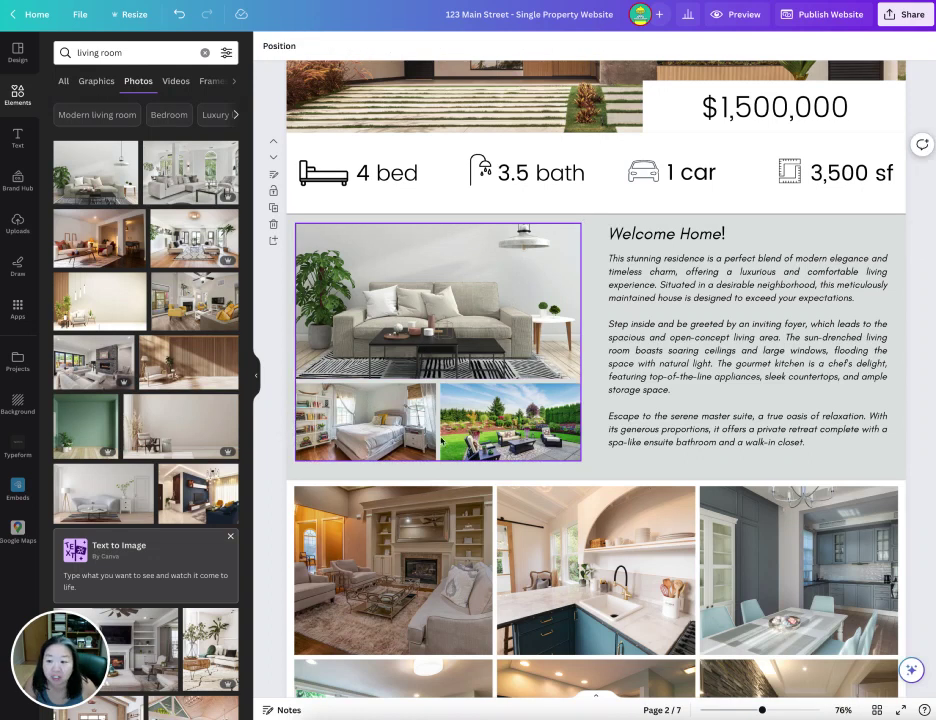
click(718, 424)
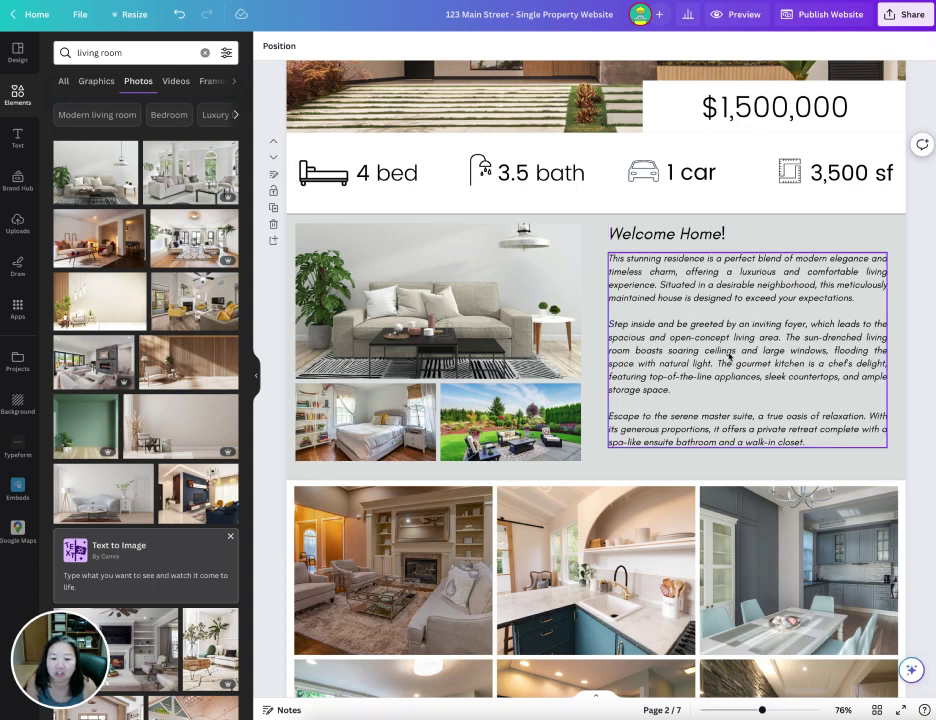
- Delete the living room and kitchen photos from the first two page 3 grid frames
scroll(727, 349, down, 1)
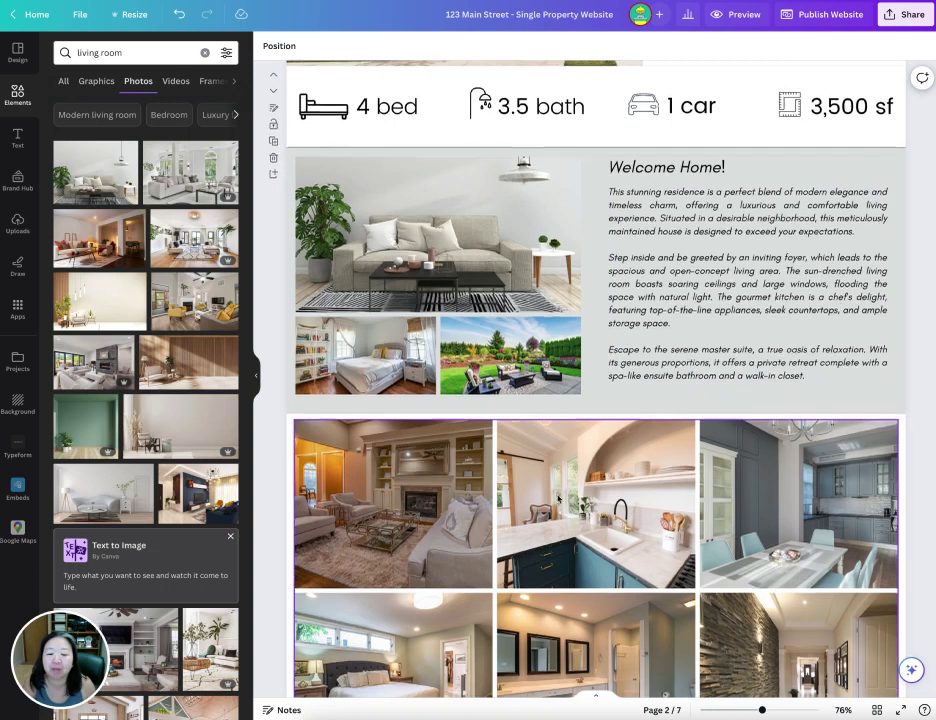
scroll(801, 400, down, 5)
scroll(558, 493, up, 2)
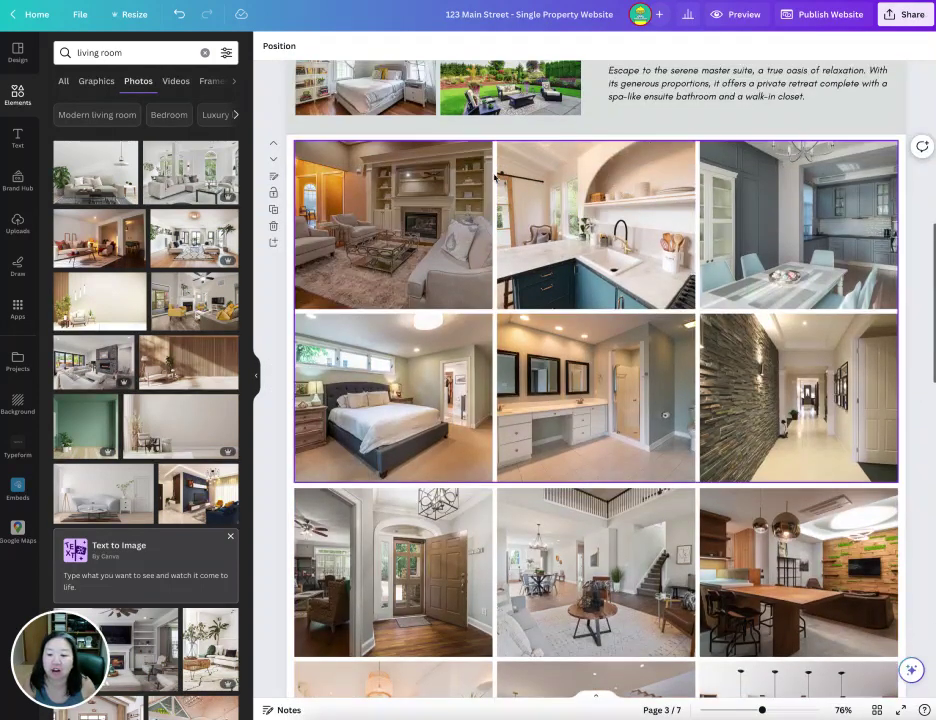
click(481, 284)
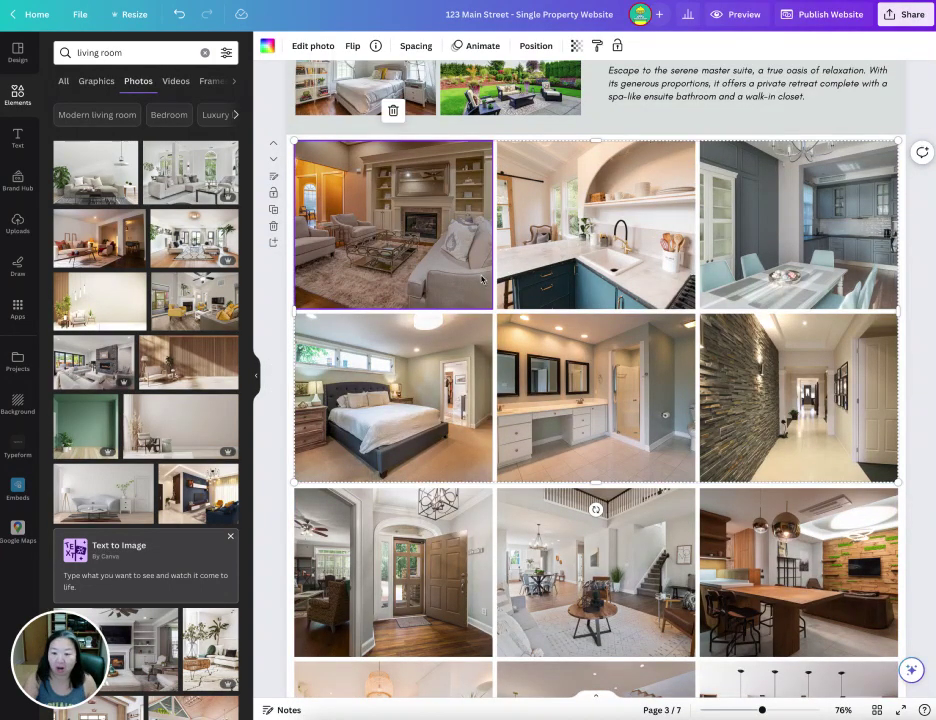
key(Delete)
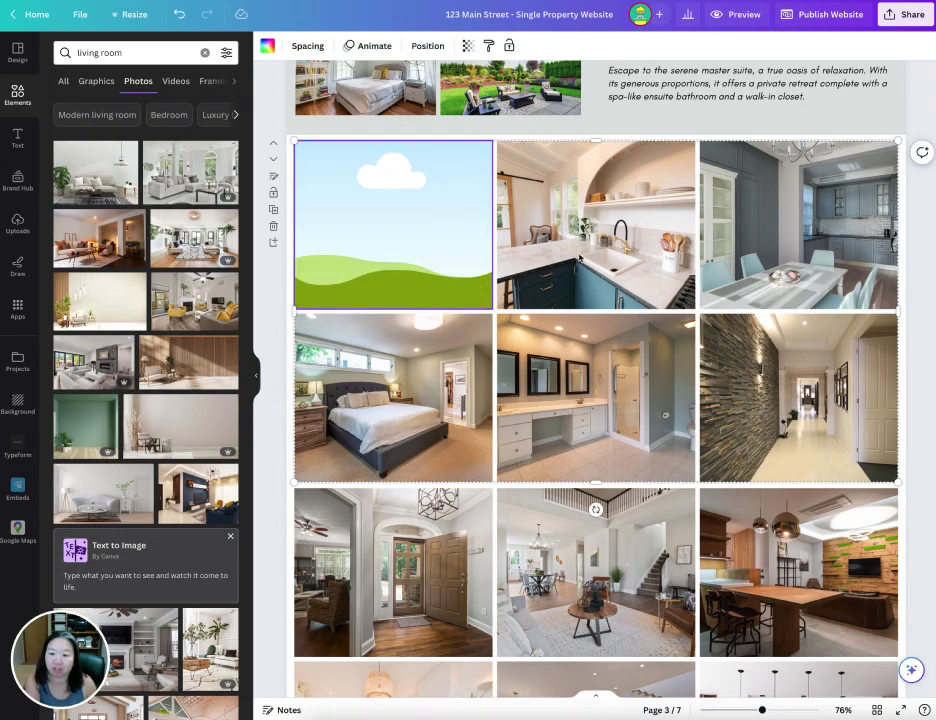
click(637, 243)
key(Delete)
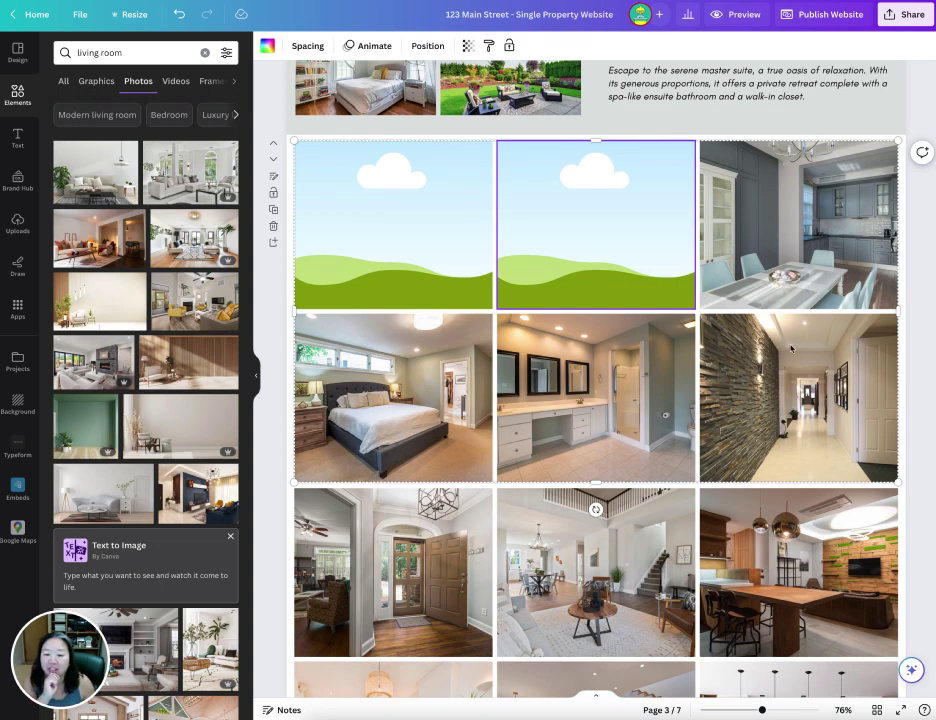
scroll(795, 350, down, 4)
scroll(808, 354, up, 3)
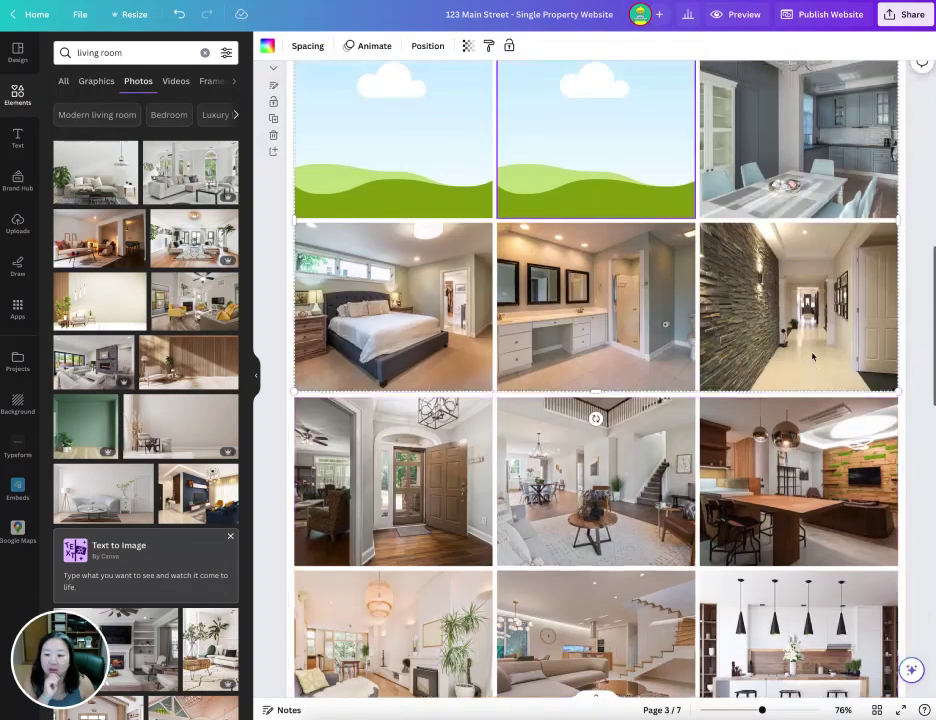
scroll(812, 356, up, 2)
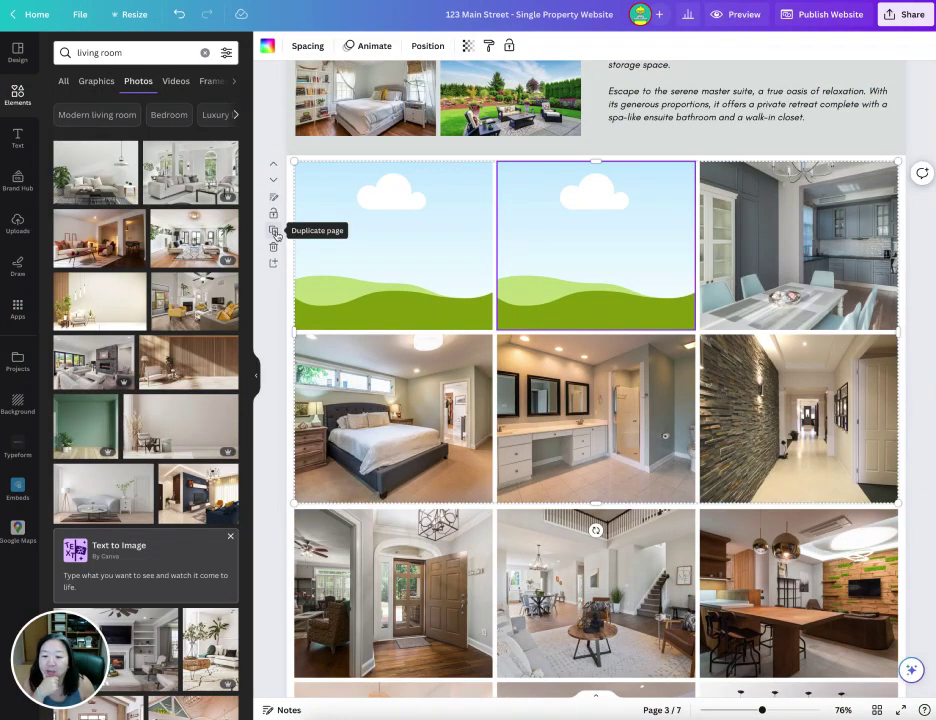
- Duplicate the photo-grid page, then delete the extra copy
click(273, 231)
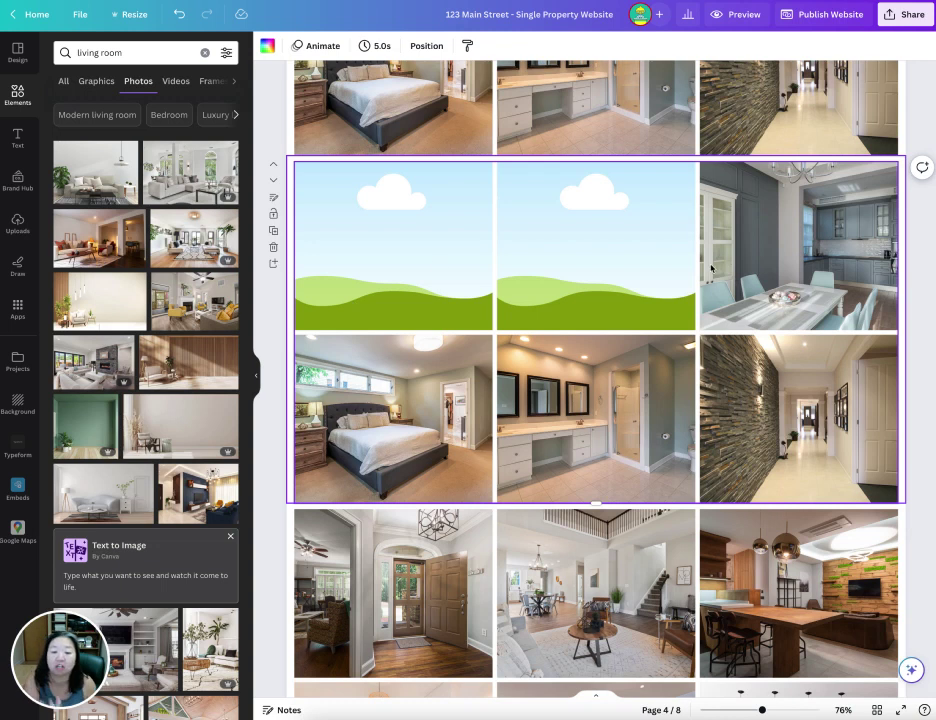
scroll(778, 322, up, 3)
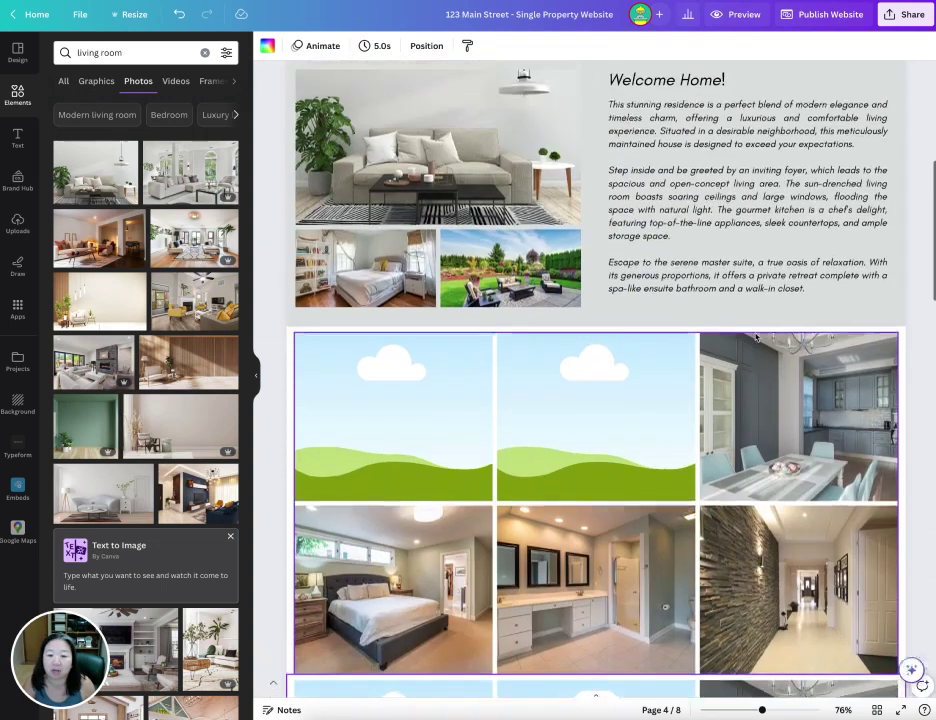
scroll(757, 340, down, 6)
scroll(757, 340, down, 2)
scroll(700, 343, up, 3)
key(ctrl+d)
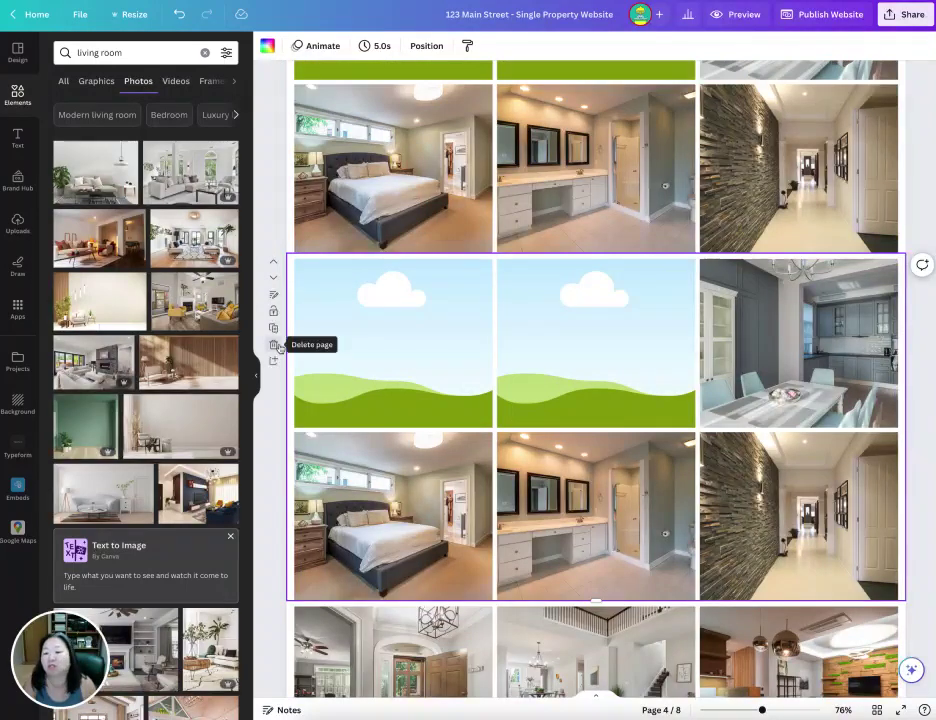
click(273, 344)
scroll(686, 261, up, 3)
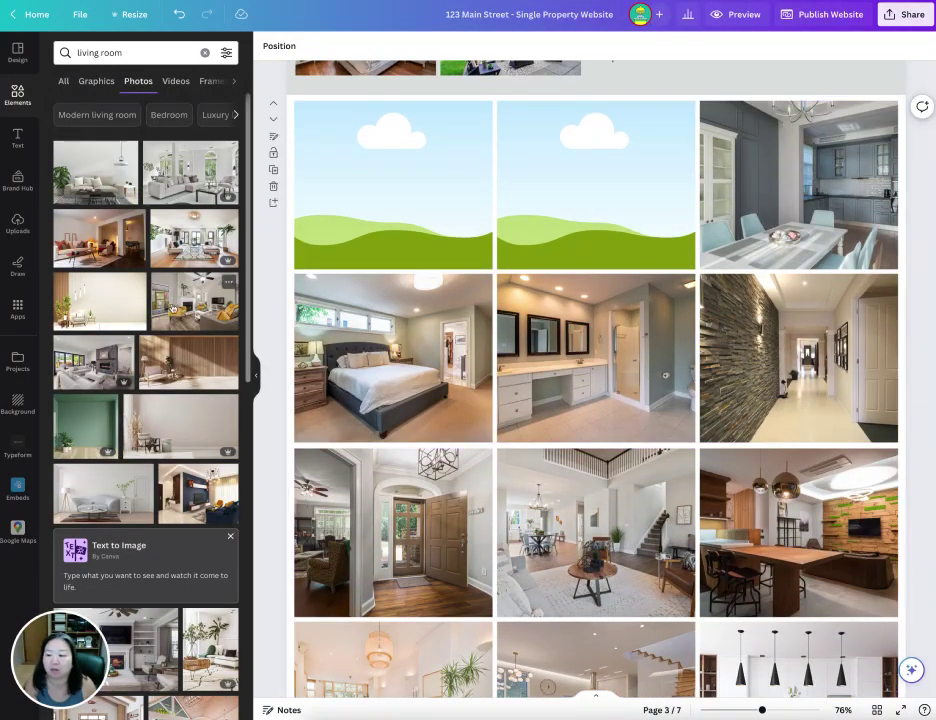
- Drop the yellow-chair and navy-wall living room photos into the two empty grid frames
drag(194, 300, 393, 185)
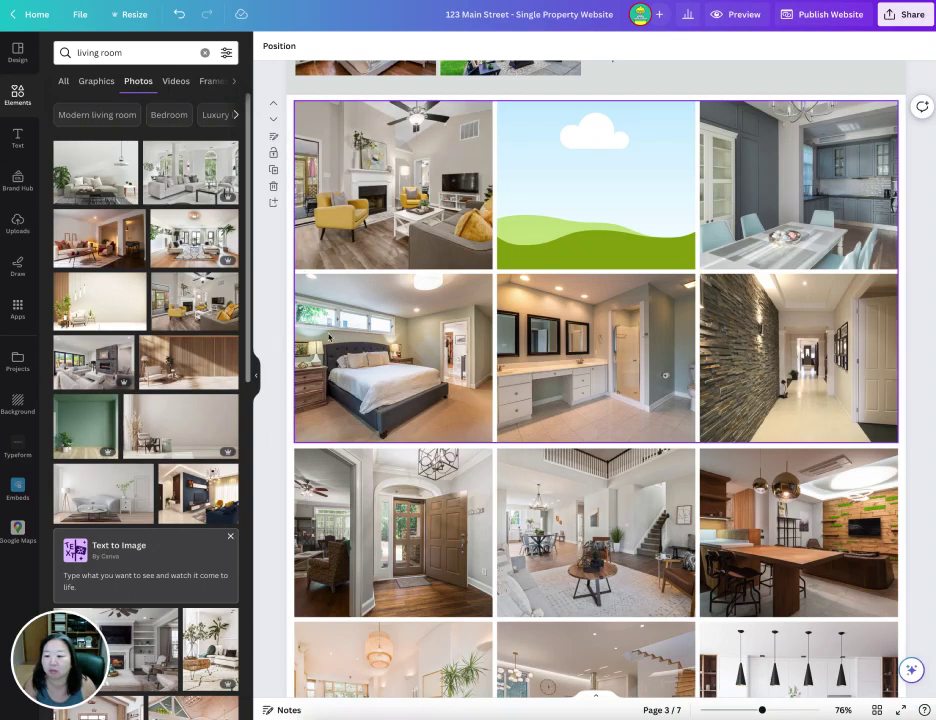
drag(198, 493, 530, 232)
scroll(712, 398, up, 3)
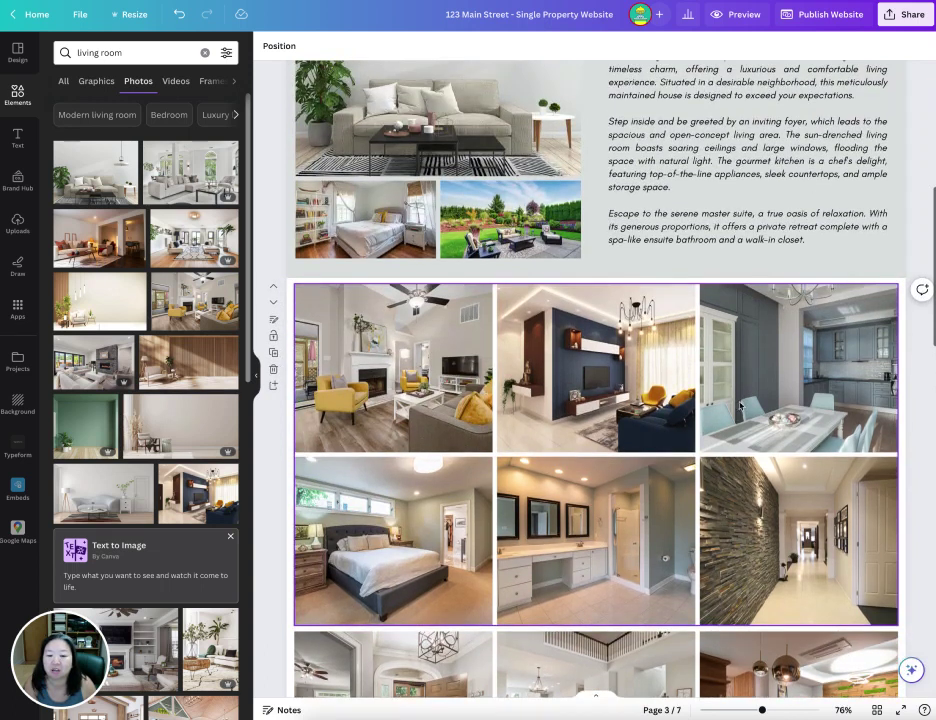
scroll(690, 450, down, 3)
scroll(683, 470, down, 5)
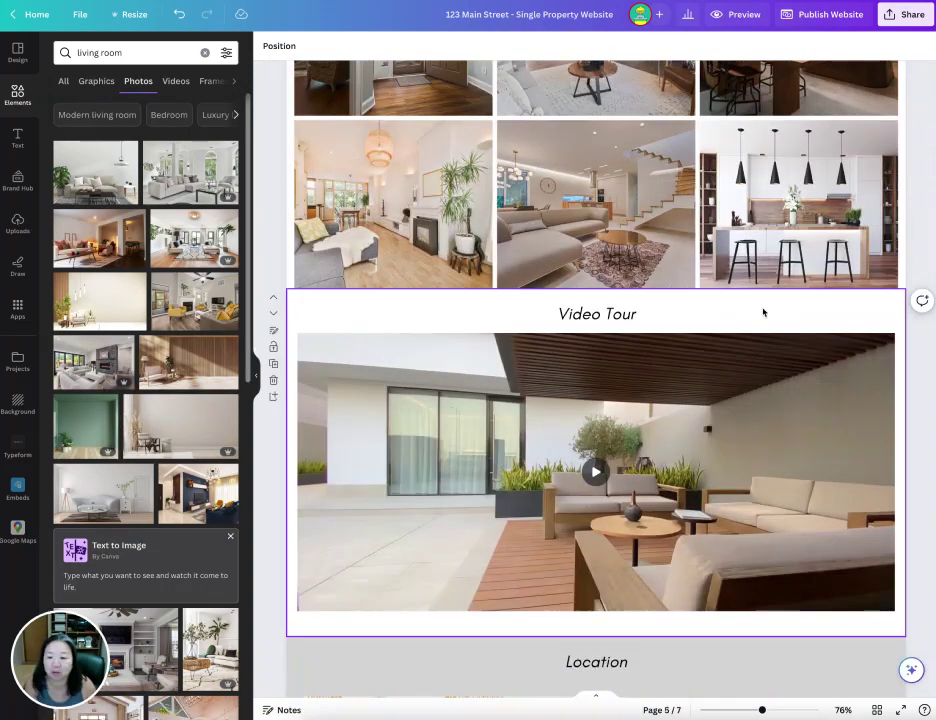
- Select the Video Tour section and move it up two pages
click(499, 533)
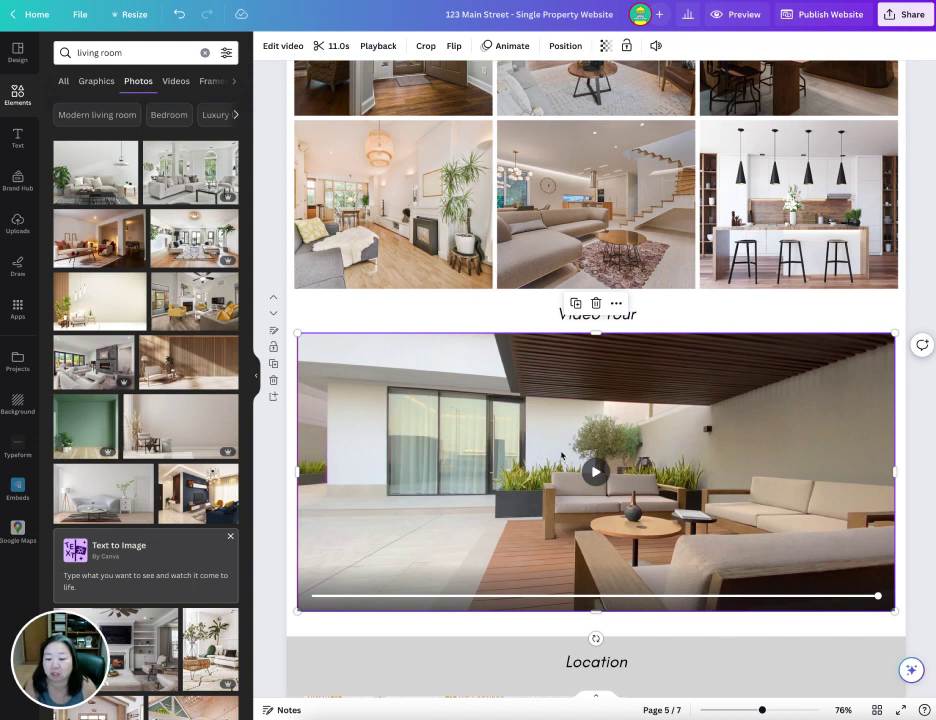
click(386, 313)
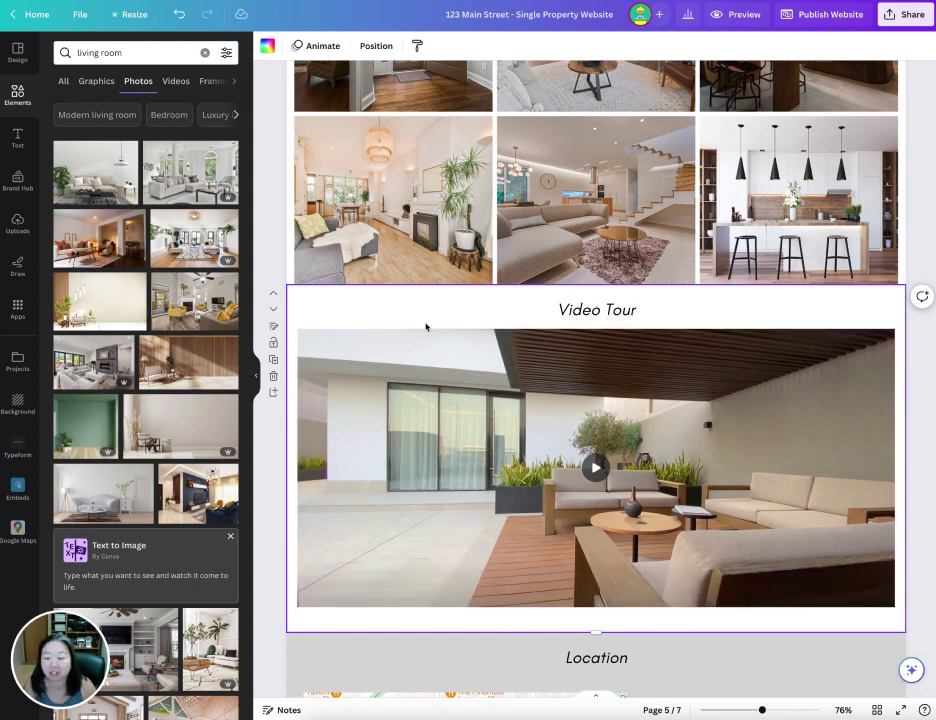
scroll(411, 326, down, 2)
scroll(411, 326, up, 2)
scroll(411, 326, up, 1)
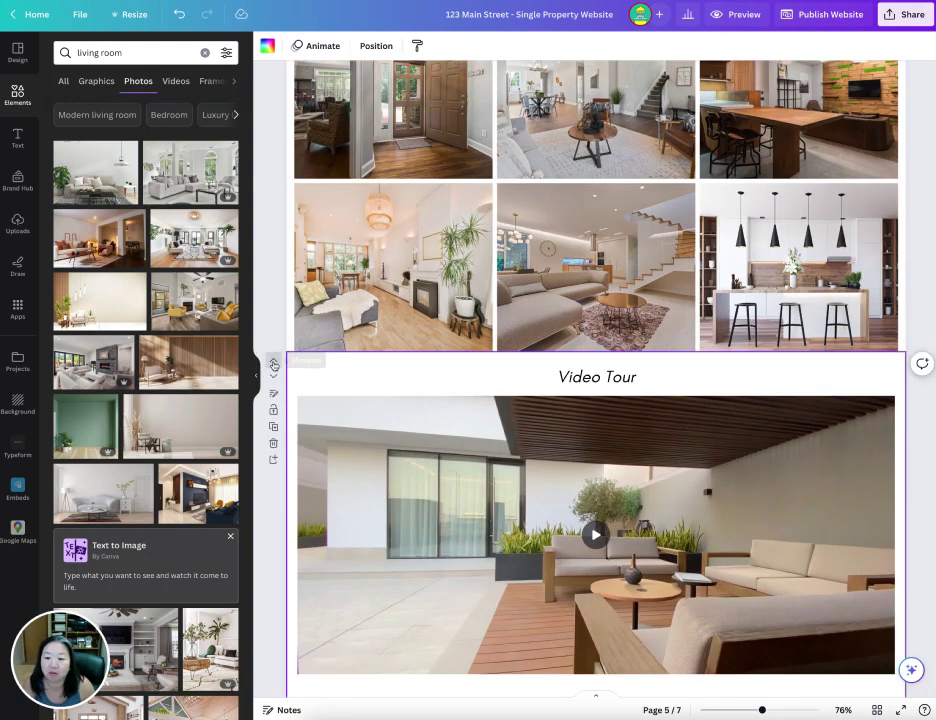
click(273, 365)
click(273, 365)
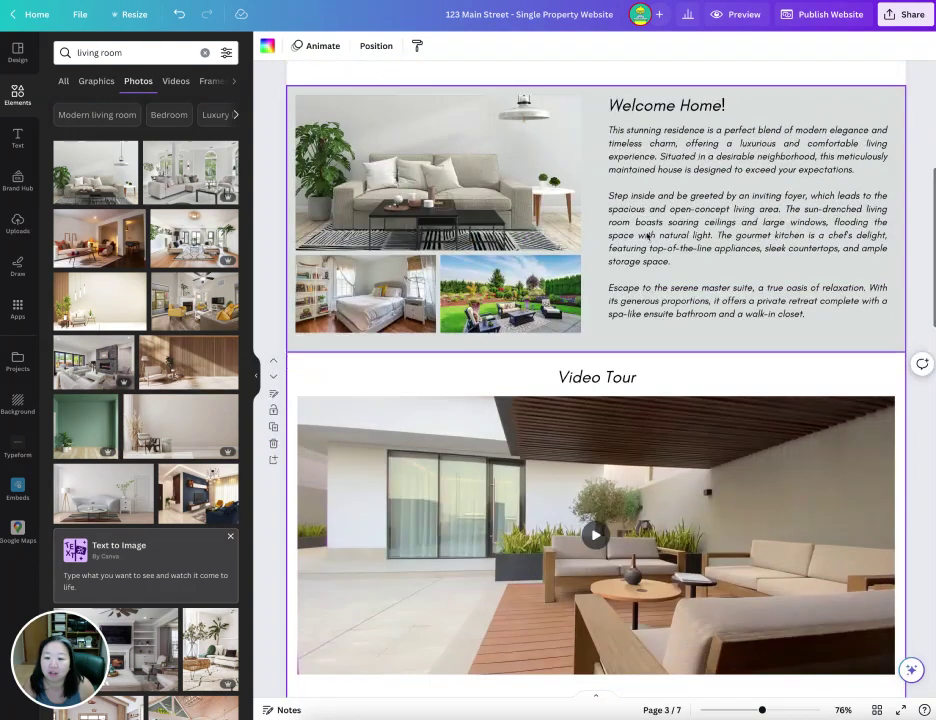
- In the page thumbnails, drag the Video Tour page back to page 5, after the photo grids
scroll(671, 376, down, 3)
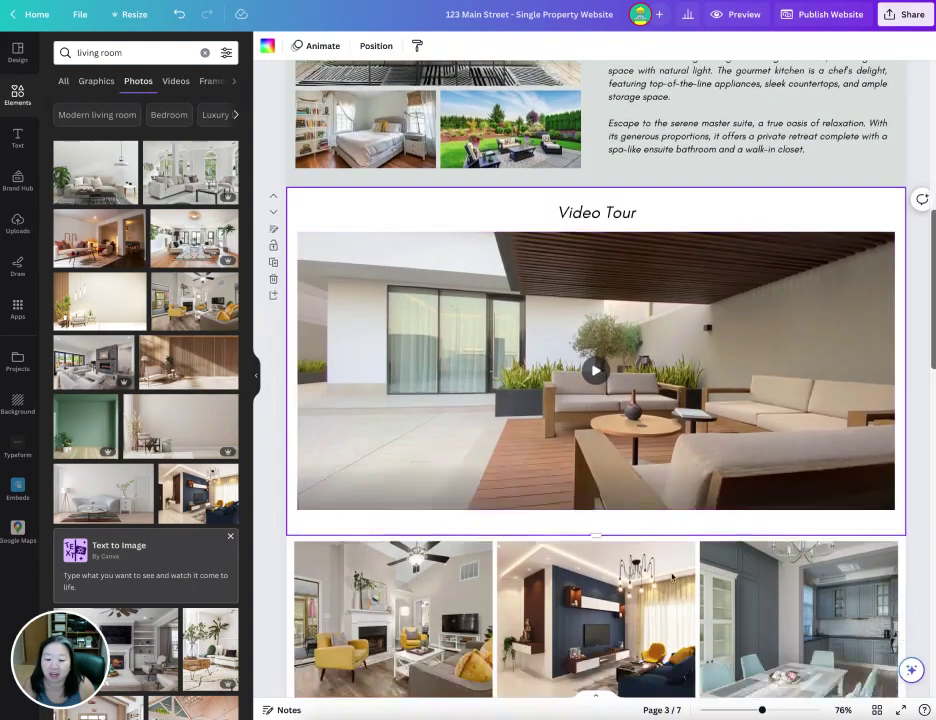
click(598, 704)
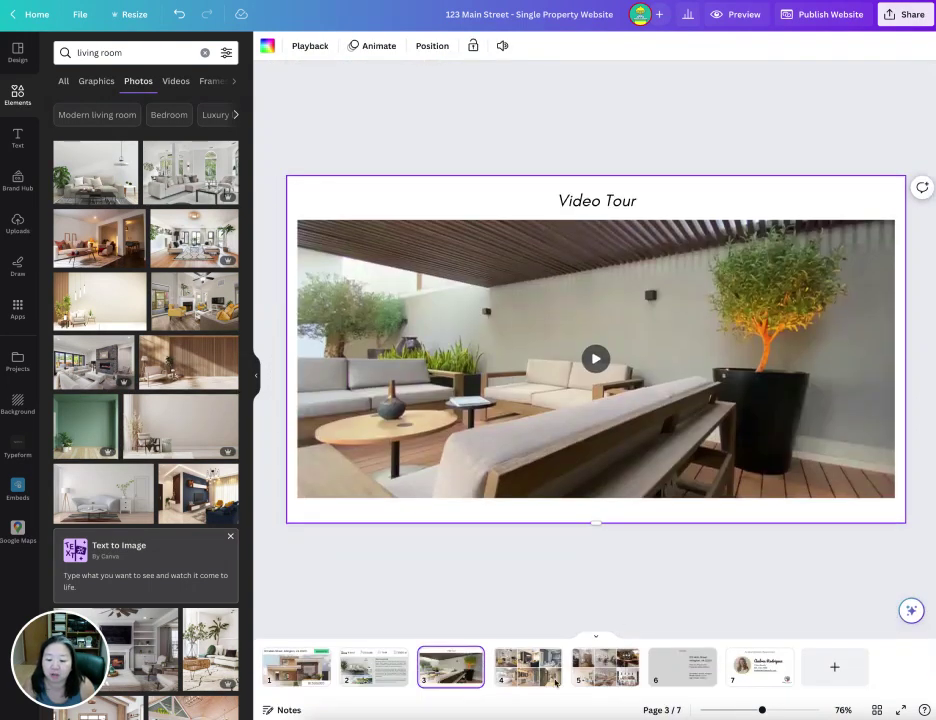
drag(450, 668, 640, 667)
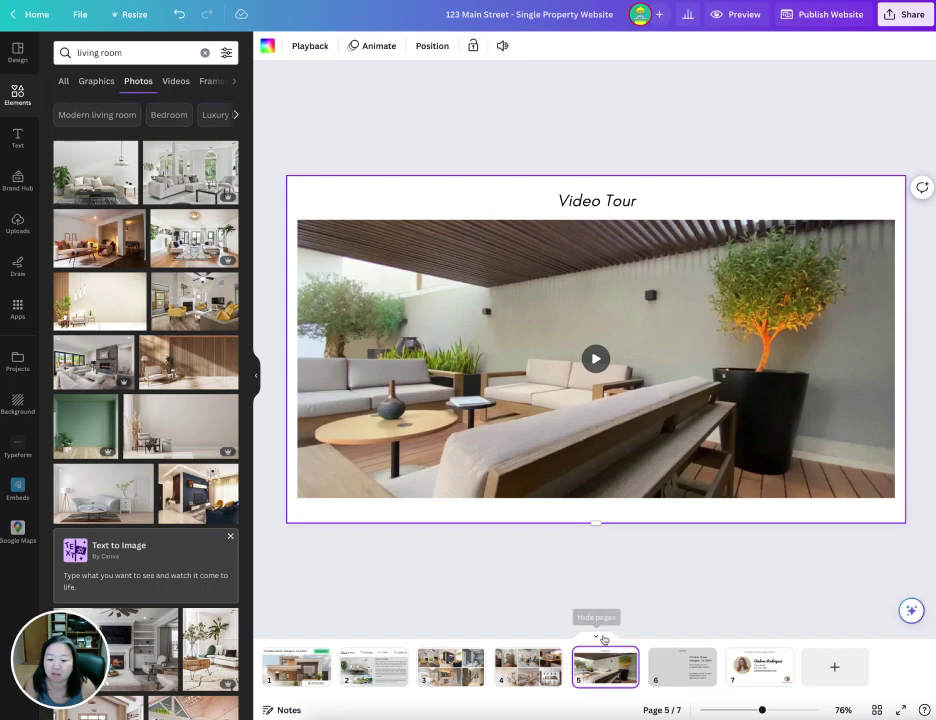
- Close the page thumbnails and scroll down to the Location section in continuous view
click(596, 637)
scroll(715, 601, up, 20)
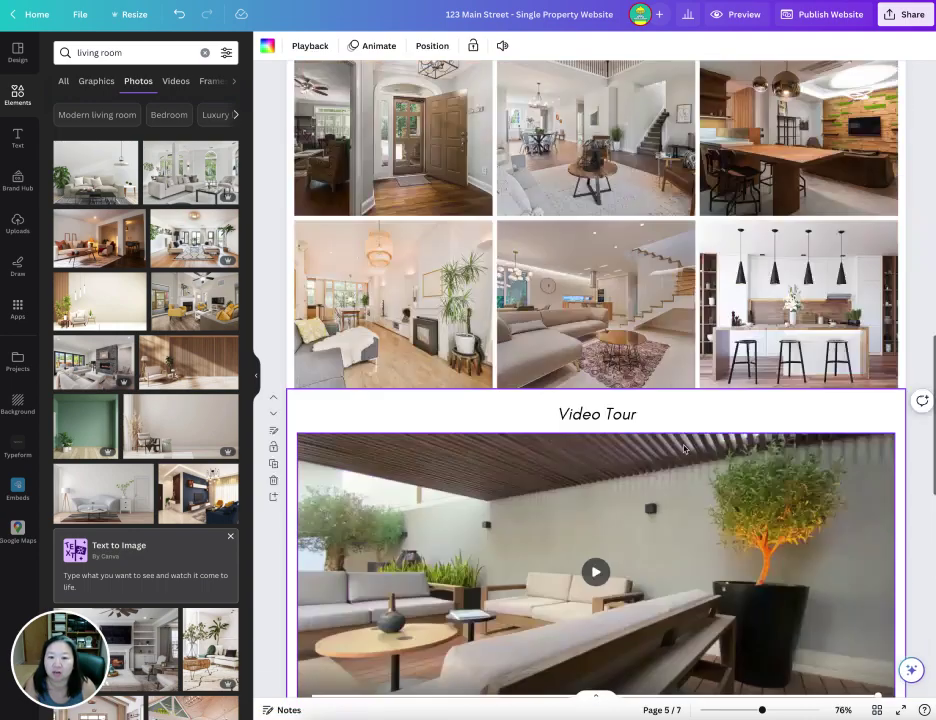
scroll(684, 449, down, 6)
scroll(684, 449, down, 20)
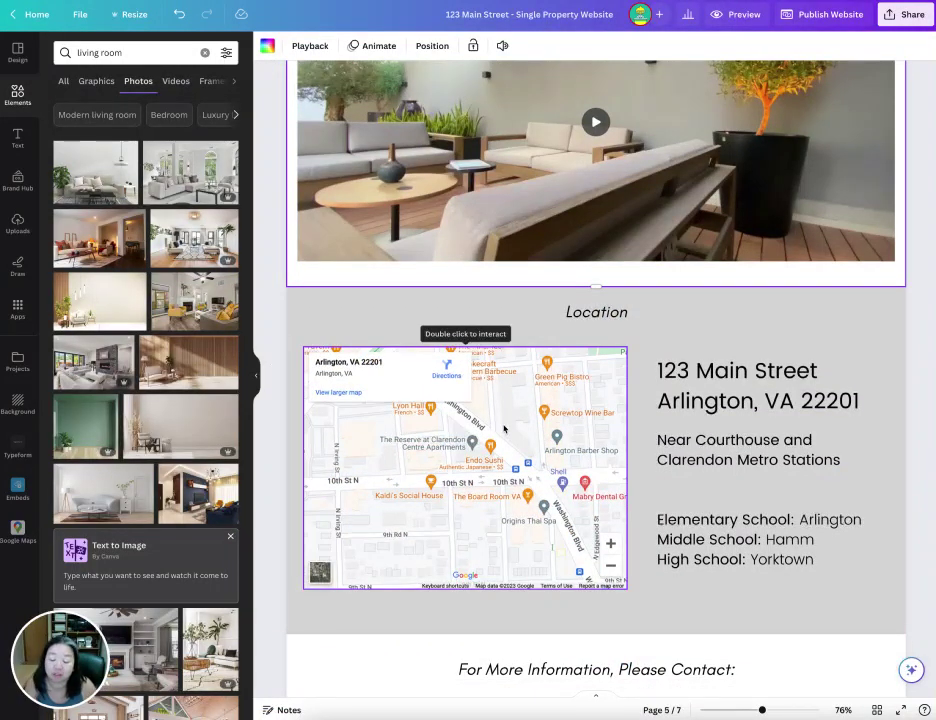
- Select the Location map, check its more-options menu, and open the Apps panel
click(524, 436)
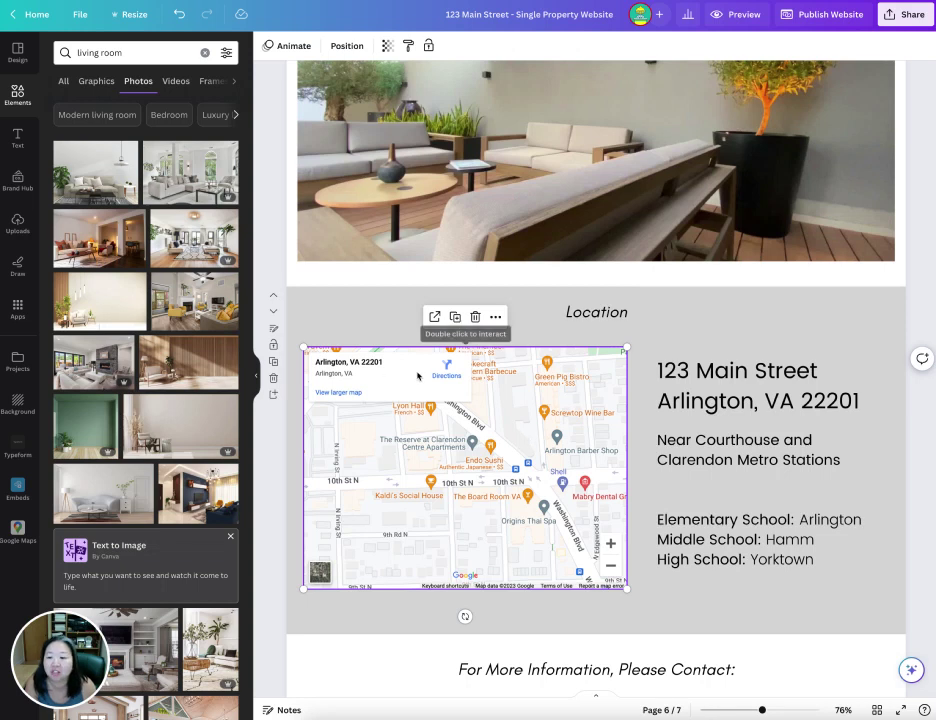
click(495, 317)
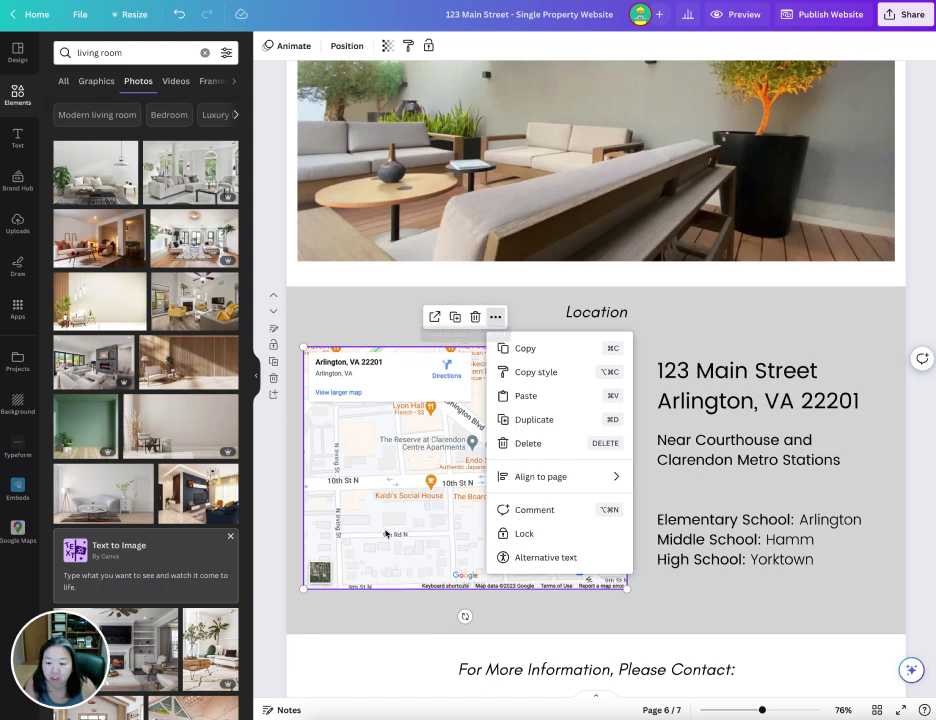
click(391, 530)
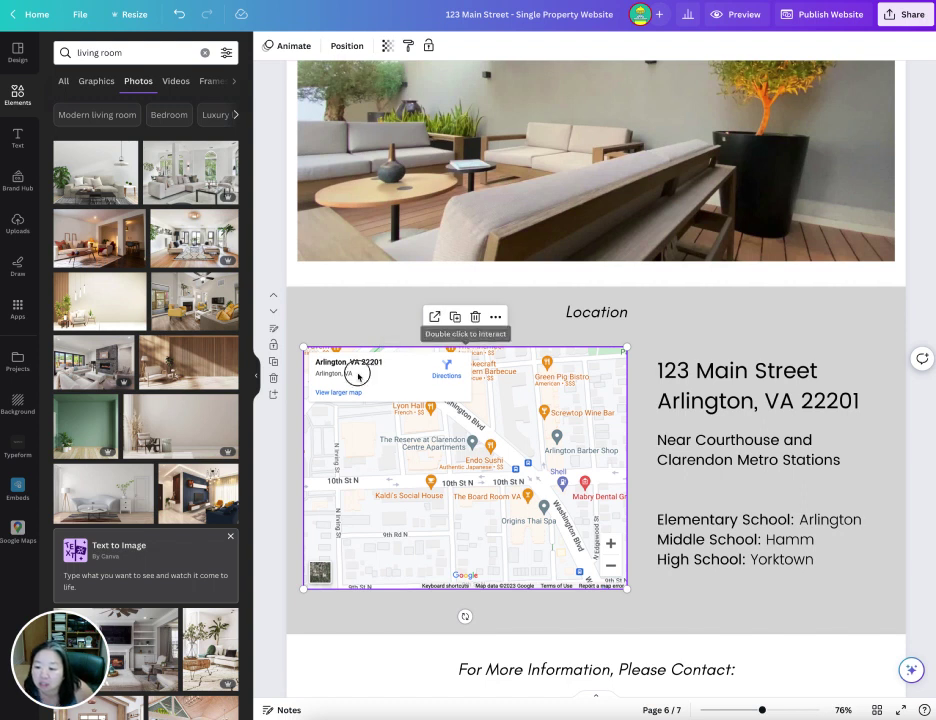
click(495, 317)
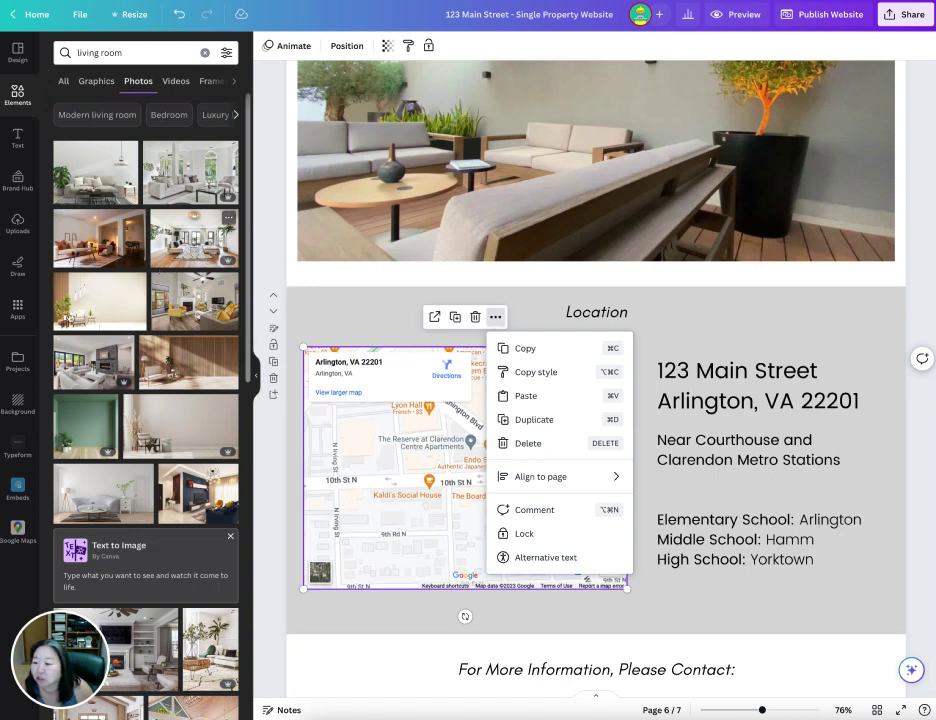
click(17, 310)
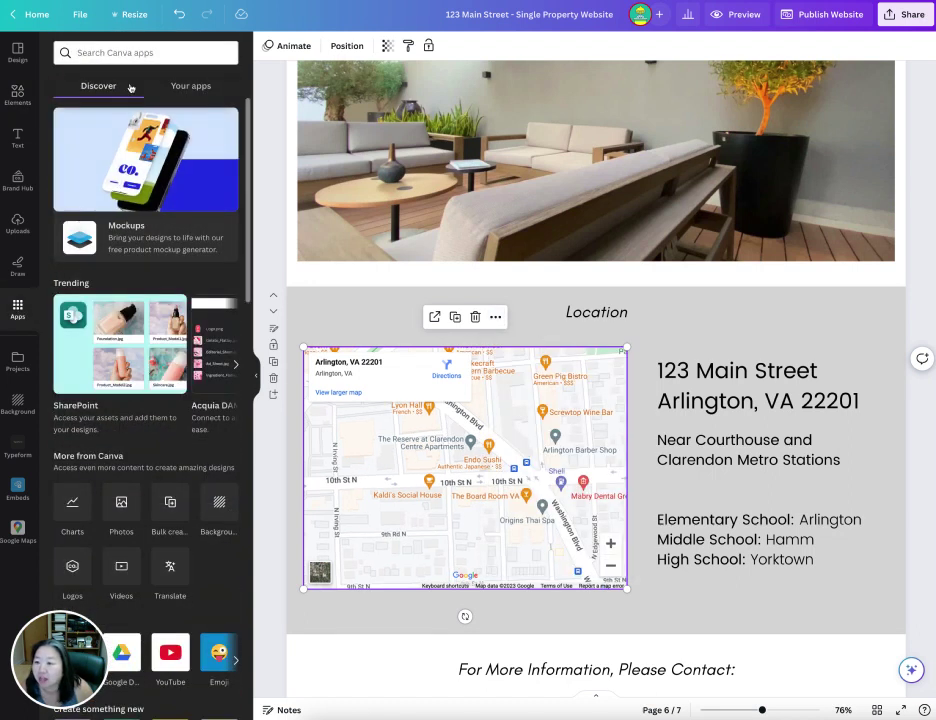
- Search Apps for 'map' and open the Google Maps app
click(123, 57)
text(maps)
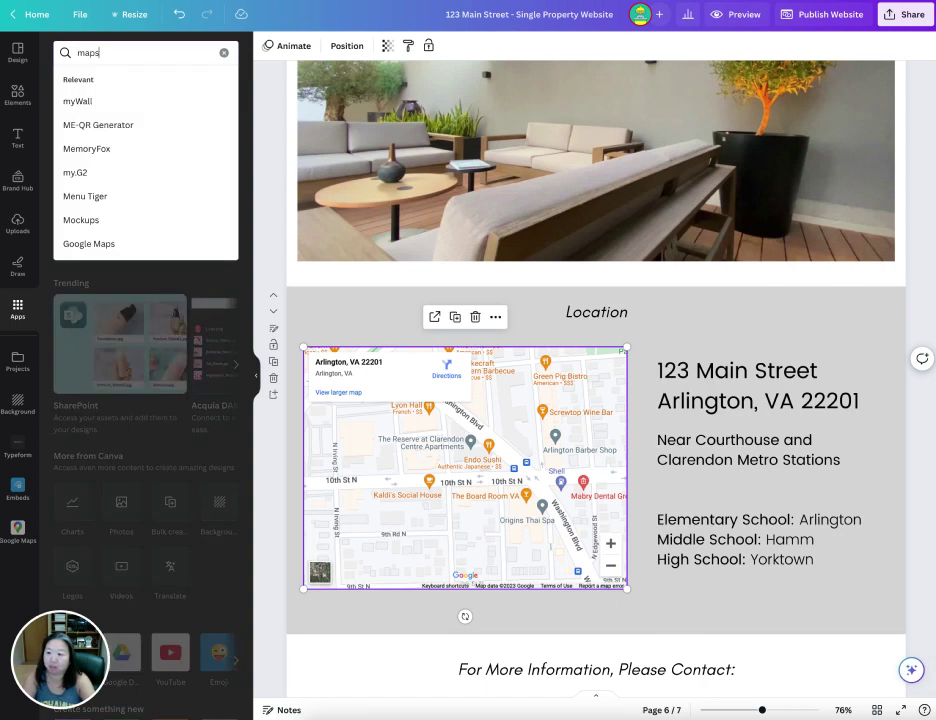
key(Return)
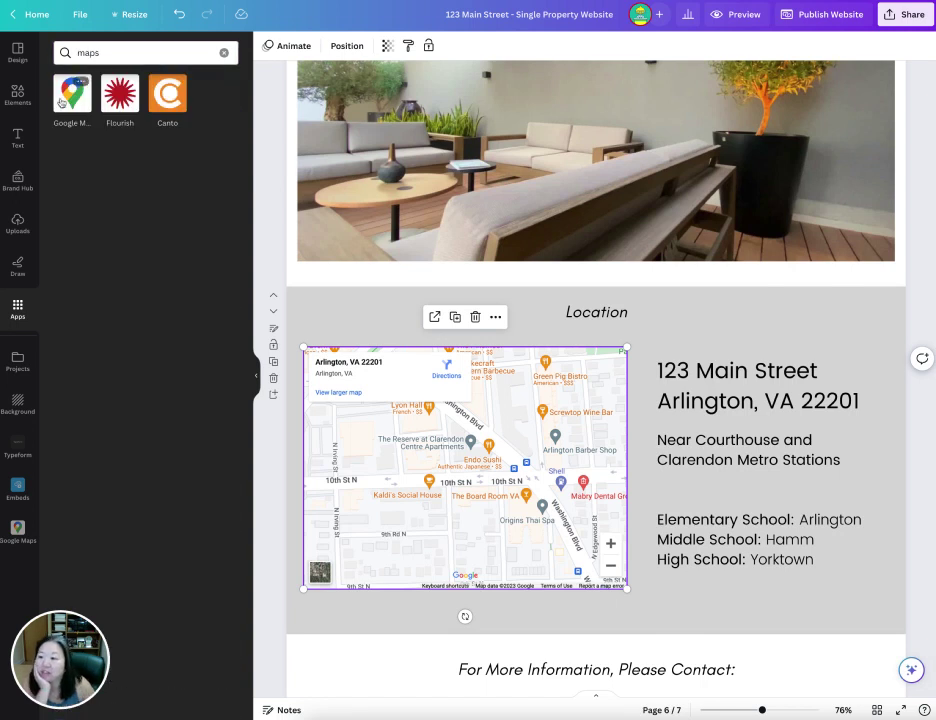
click(72, 93)
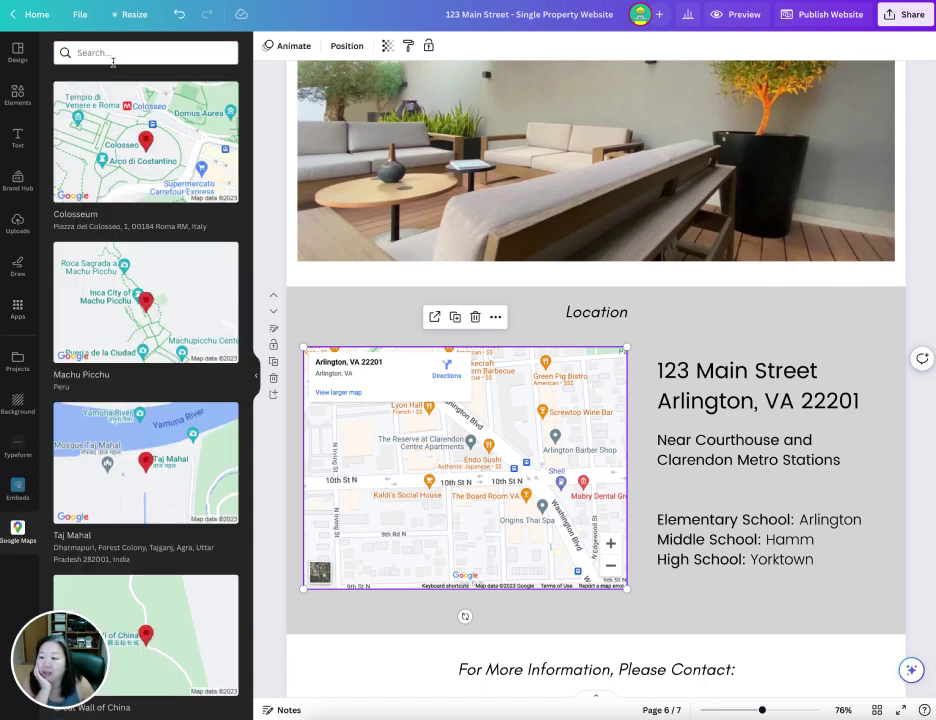
- Search Google Maps for 'vienna, va', then for '123 Main Street, Arlington, VA'
click(97, 55)
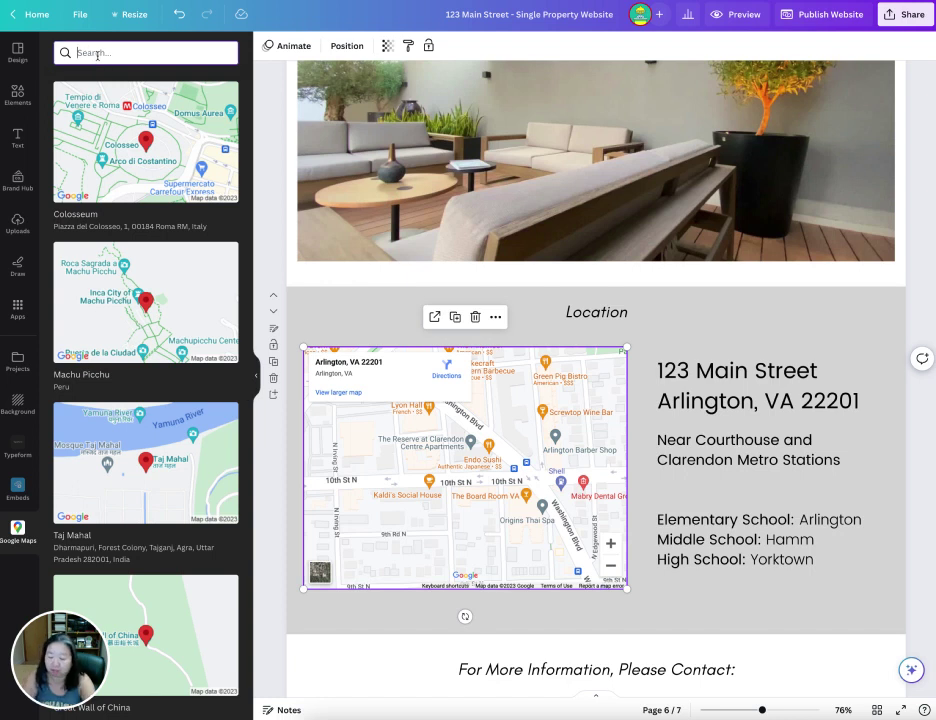
text(vienna, va)
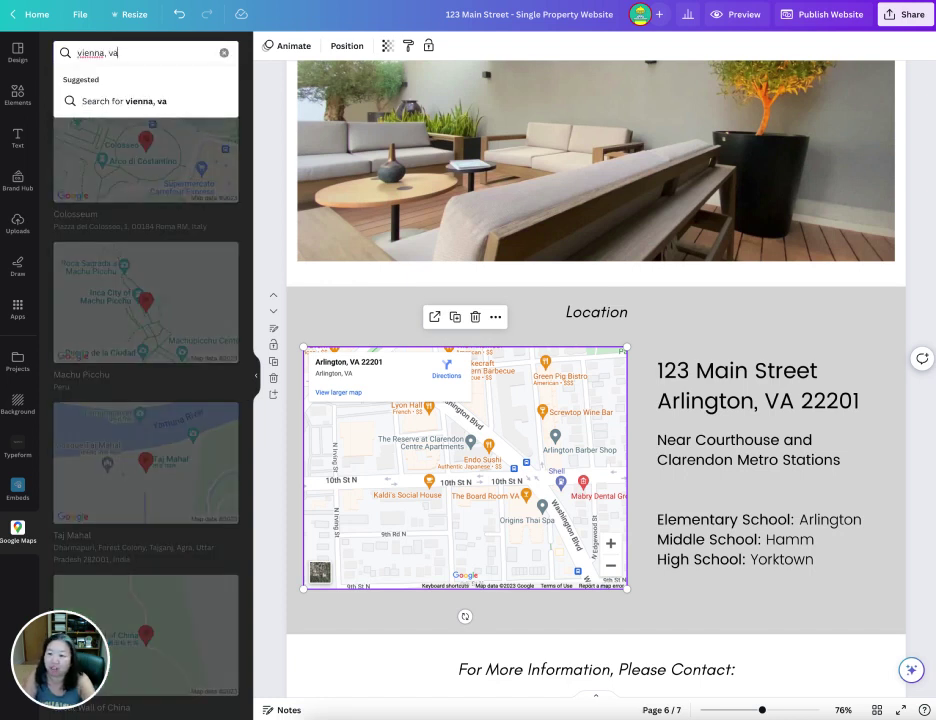
key(Return)
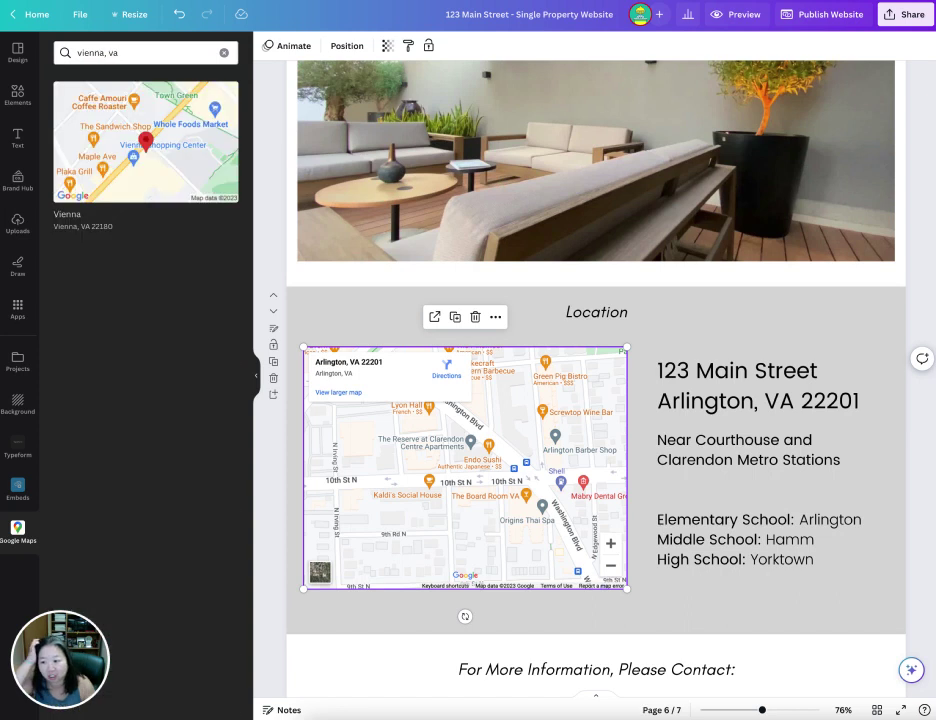
click(131, 53)
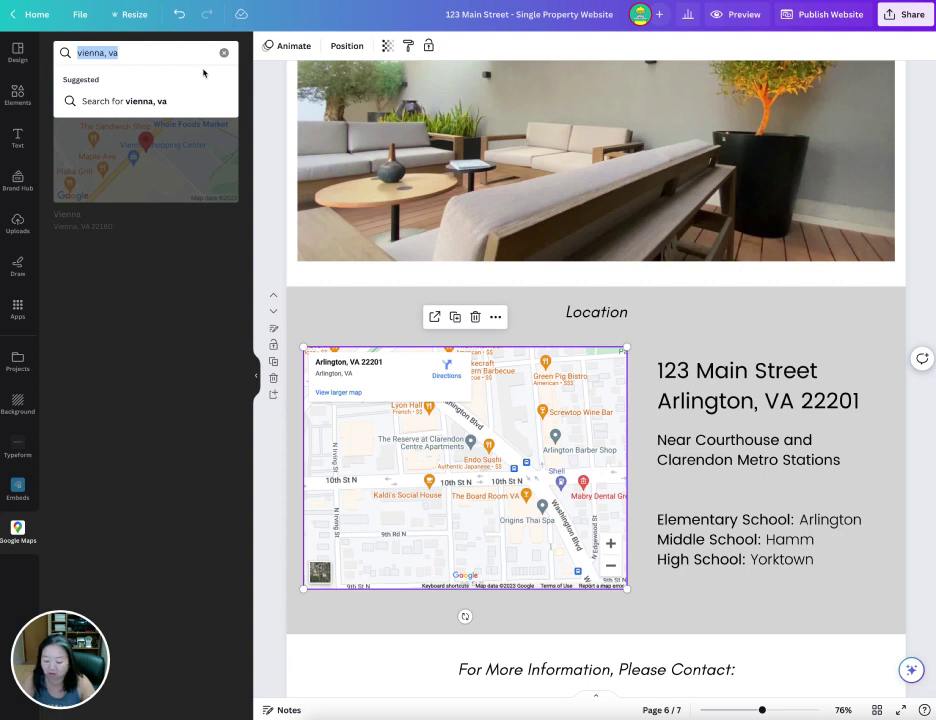
text(123)
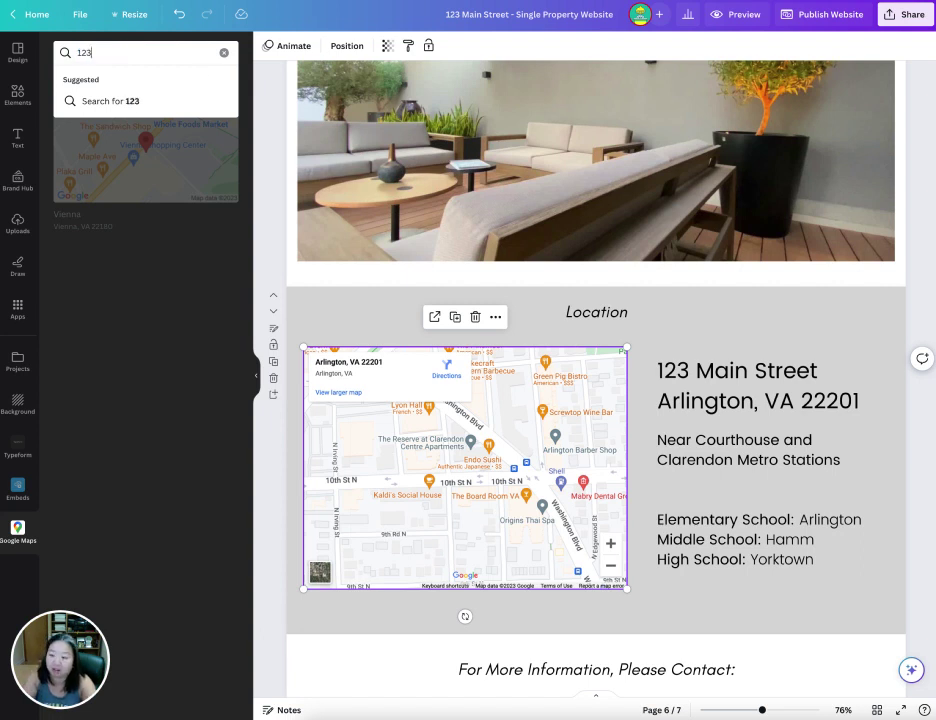
text( Main Street, Arlington, VA)
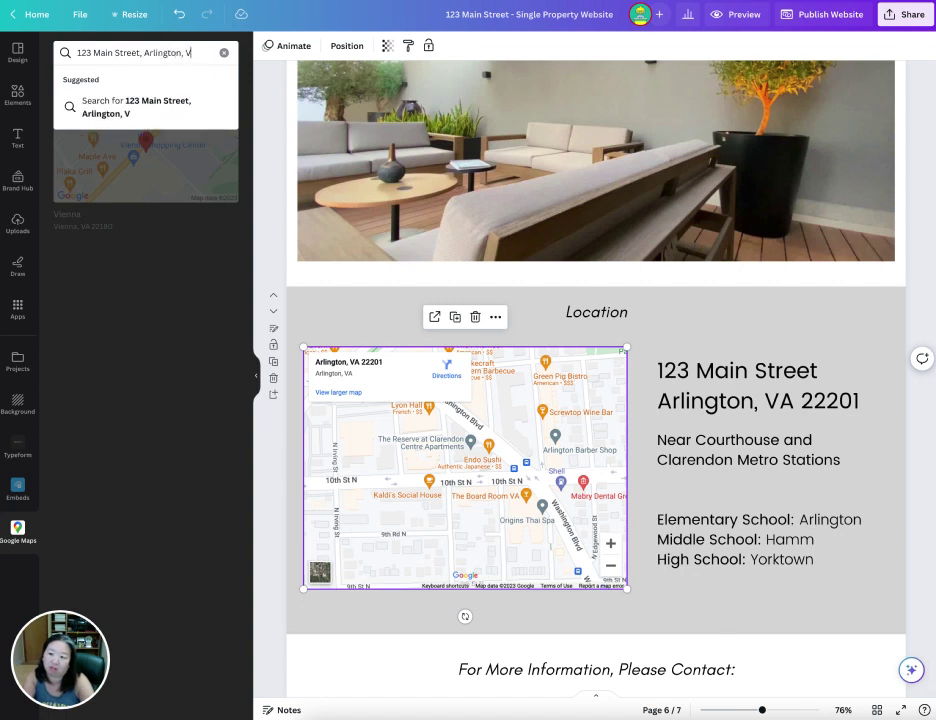
key(Return)
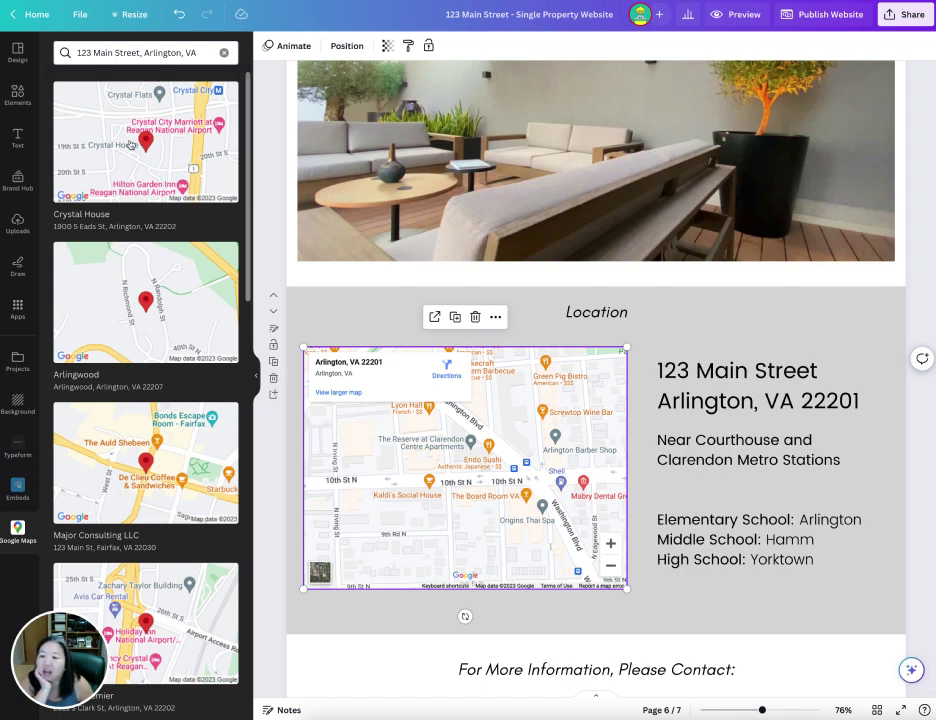
click(527, 497)
click(587, 385)
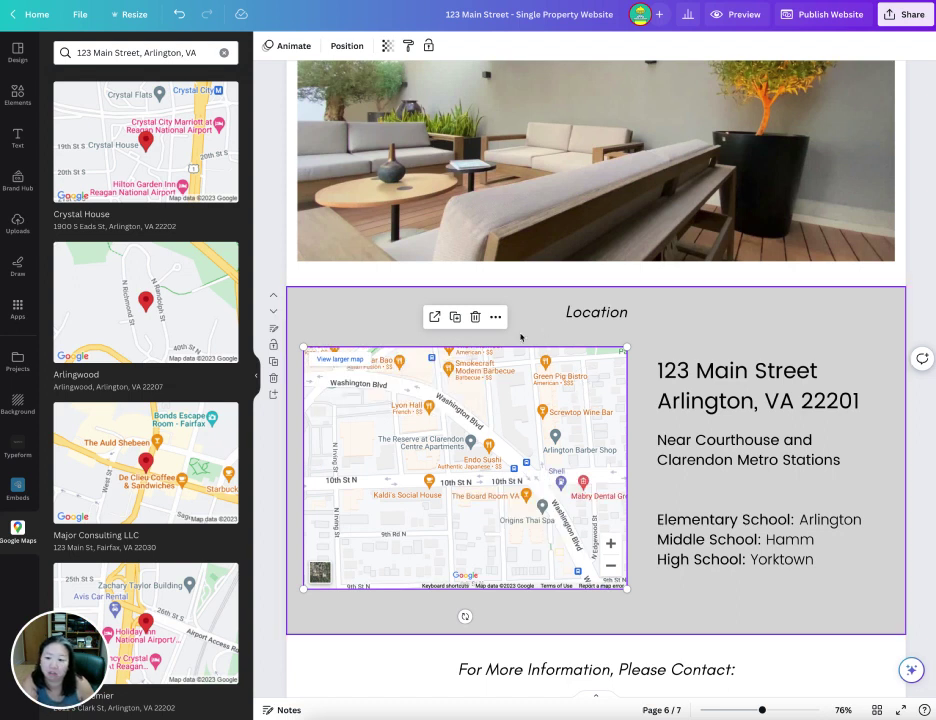
- Delete the old map, insert the Crystal House map, and enlarge it beside the address text
click(475, 316)
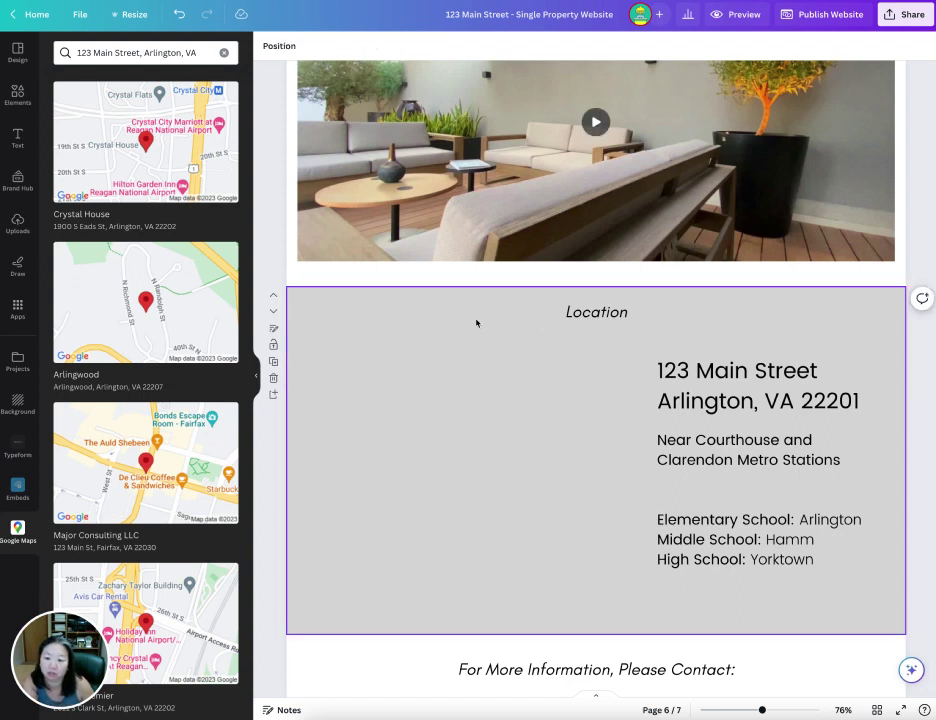
click(100, 131)
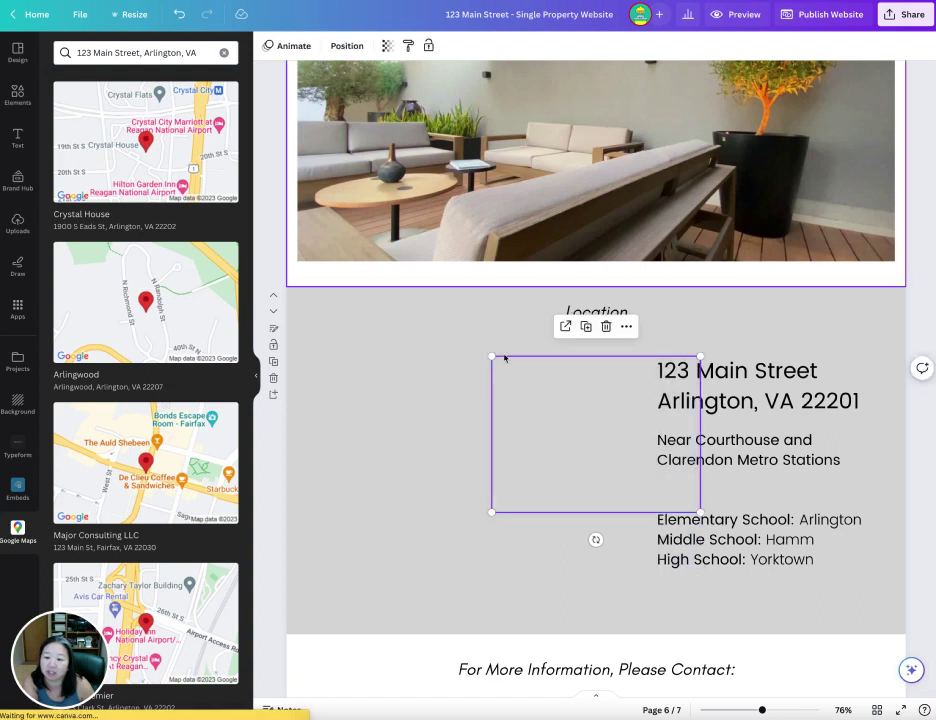
drag(562, 399, 385, 379)
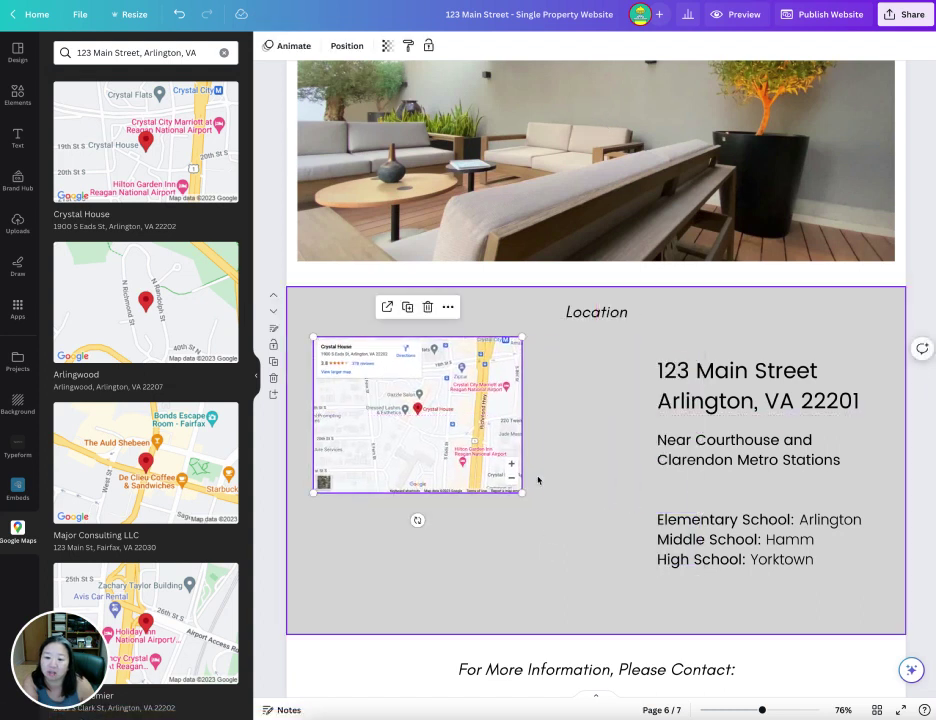
drag(523, 493, 605, 595)
drag(487, 437, 489, 445)
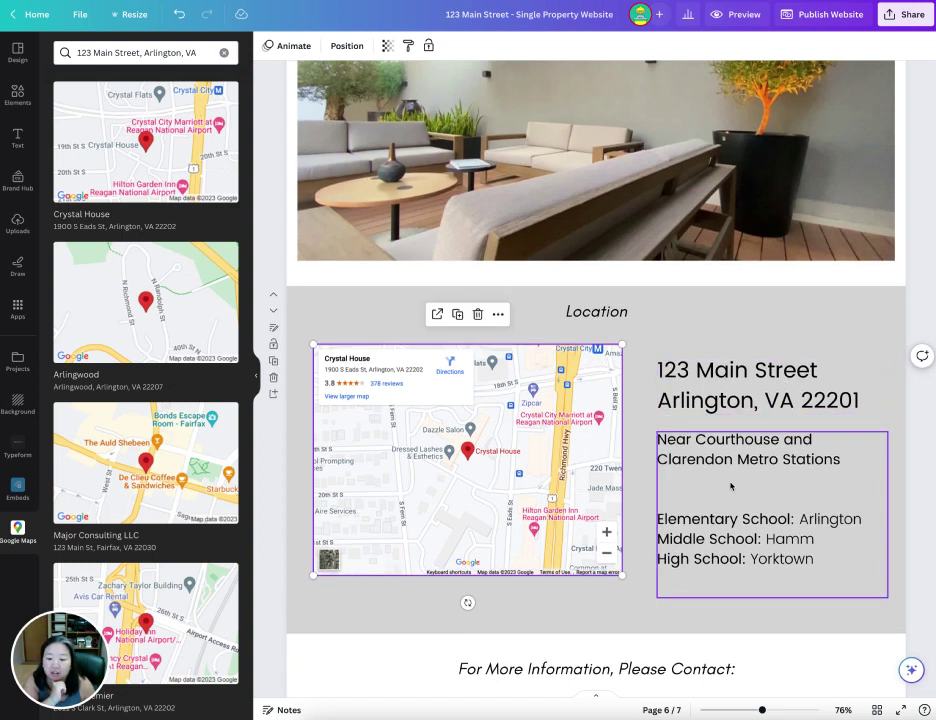
scroll(731, 487, up, 1)
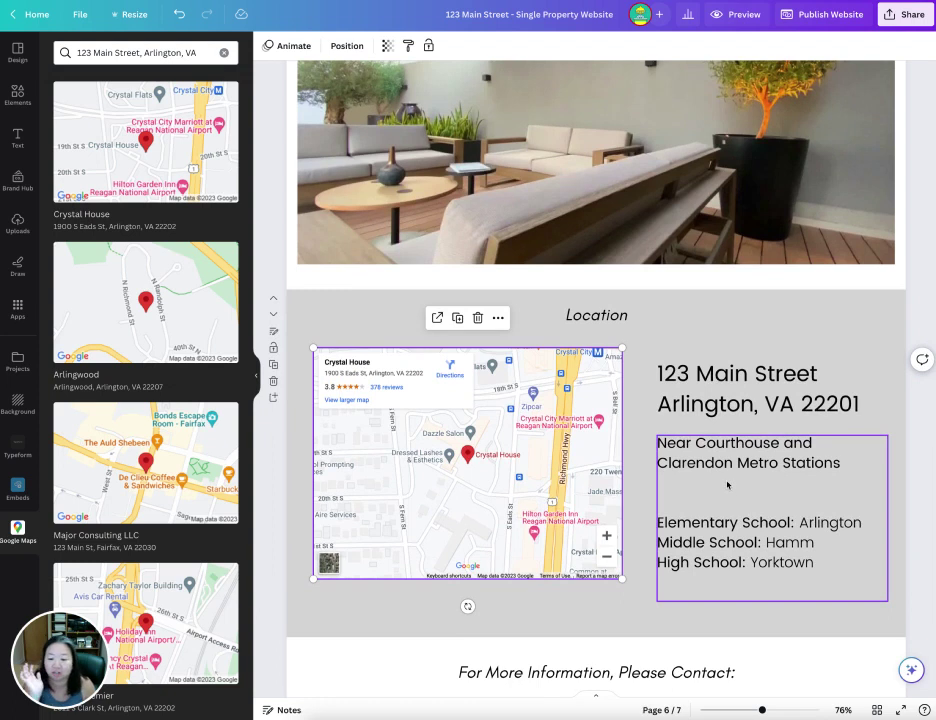
scroll(637, 495, down, 1)
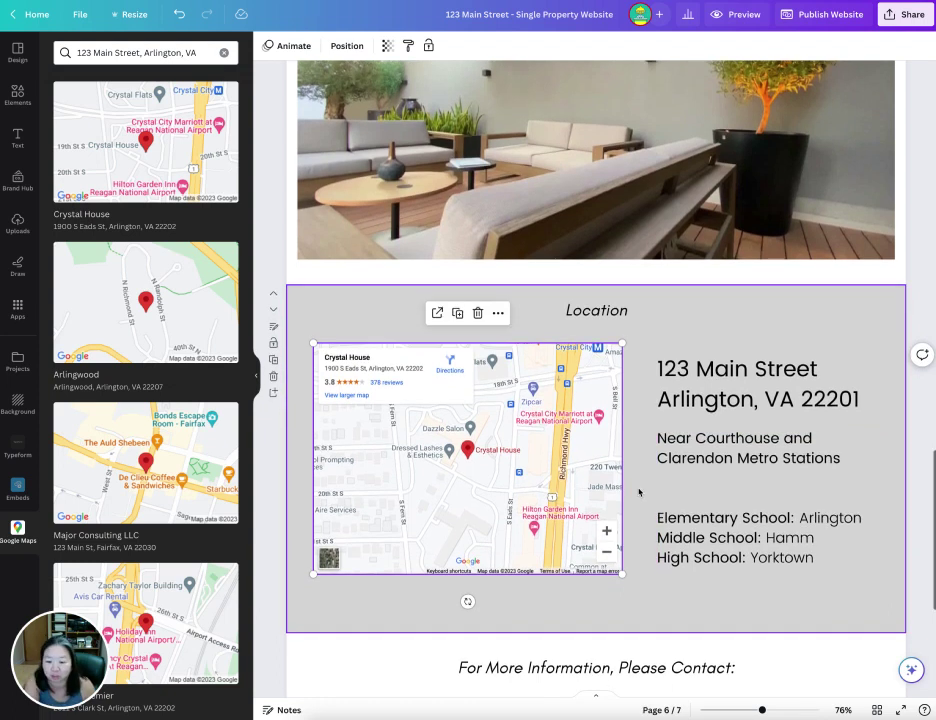
click(769, 380)
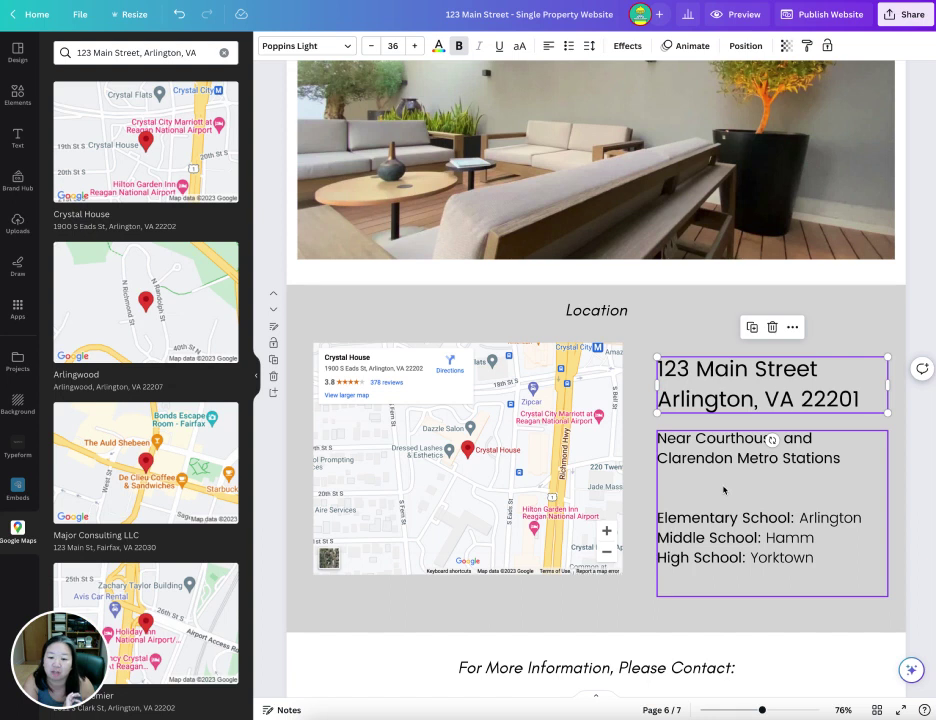
- Delete the agent's headshot from the page 7 round frame and make its border green
scroll(634, 453, down, 5)
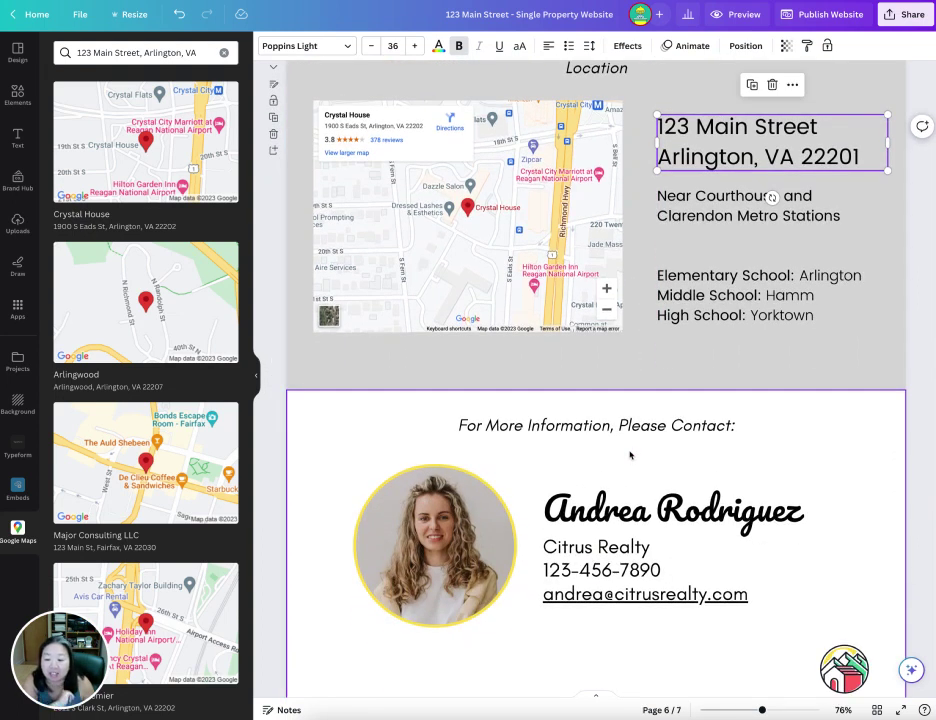
scroll(629, 454, down, 2)
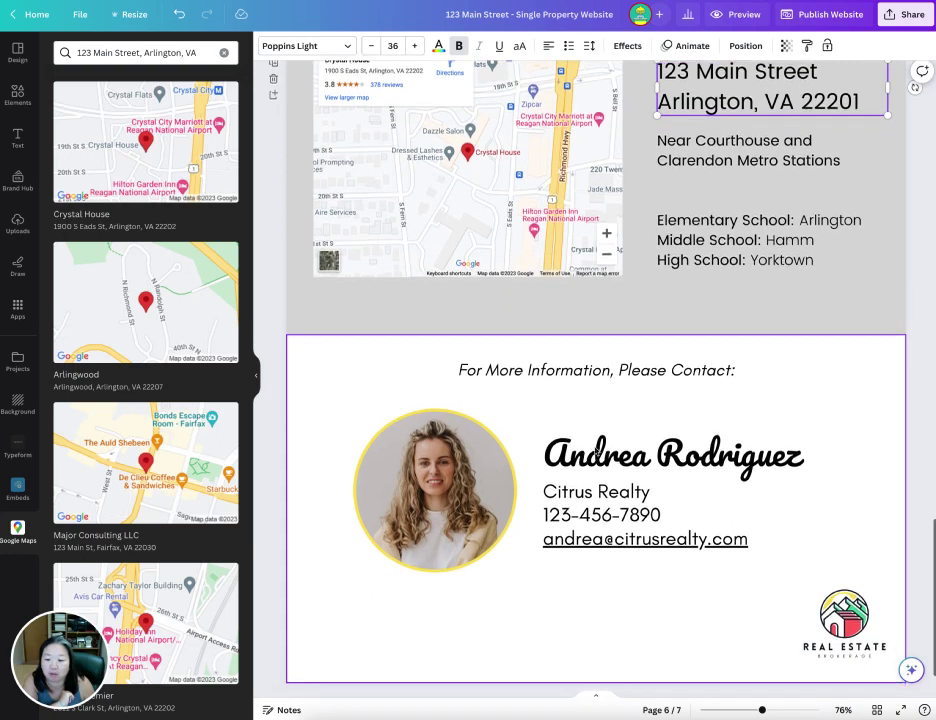
click(428, 492)
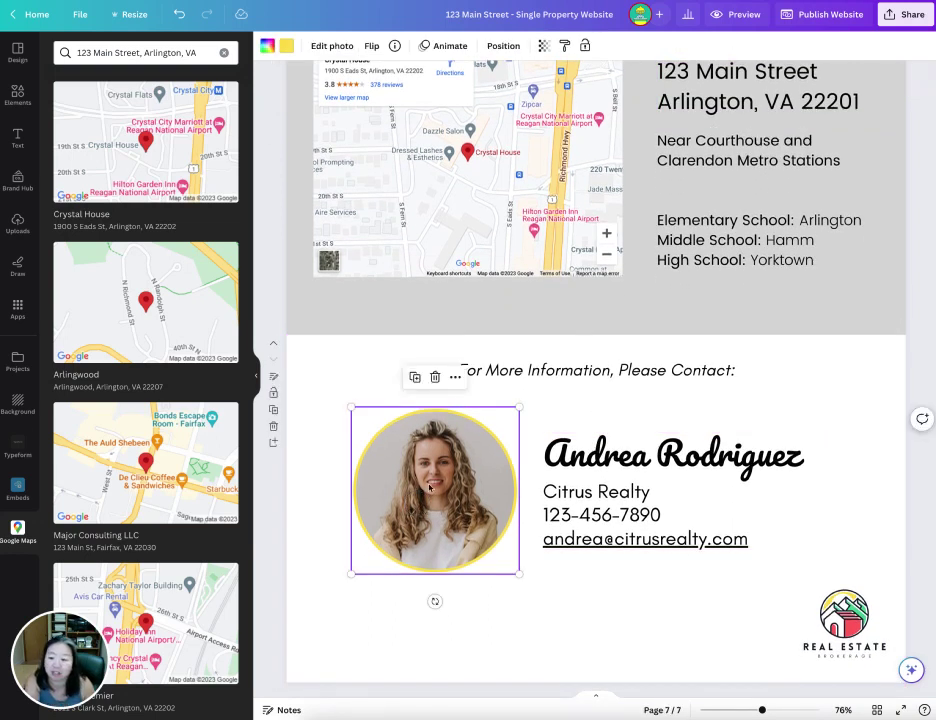
key(Delete)
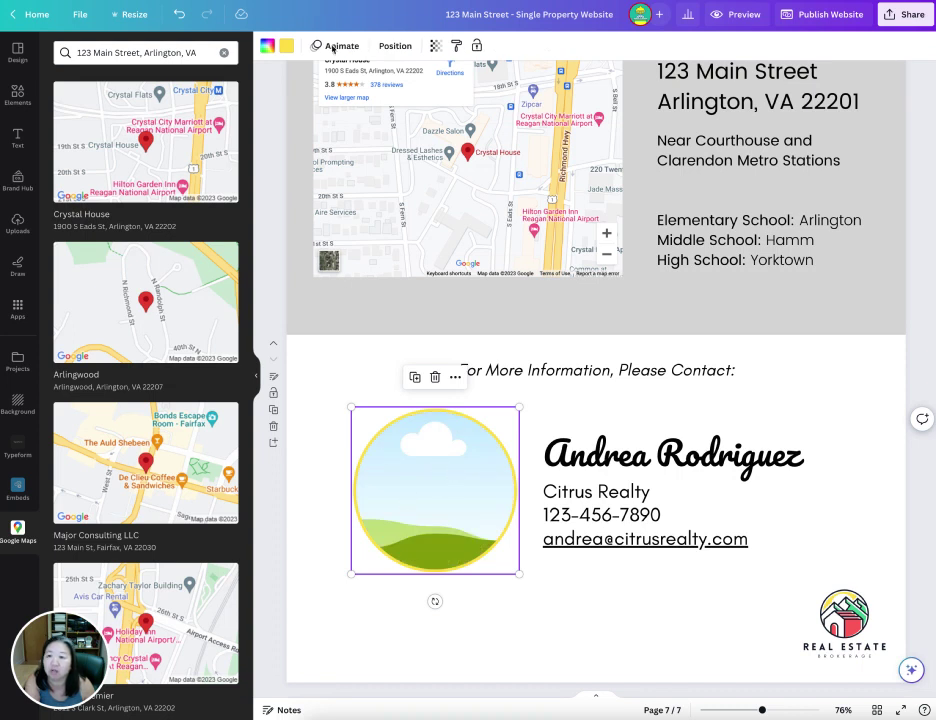
click(286, 46)
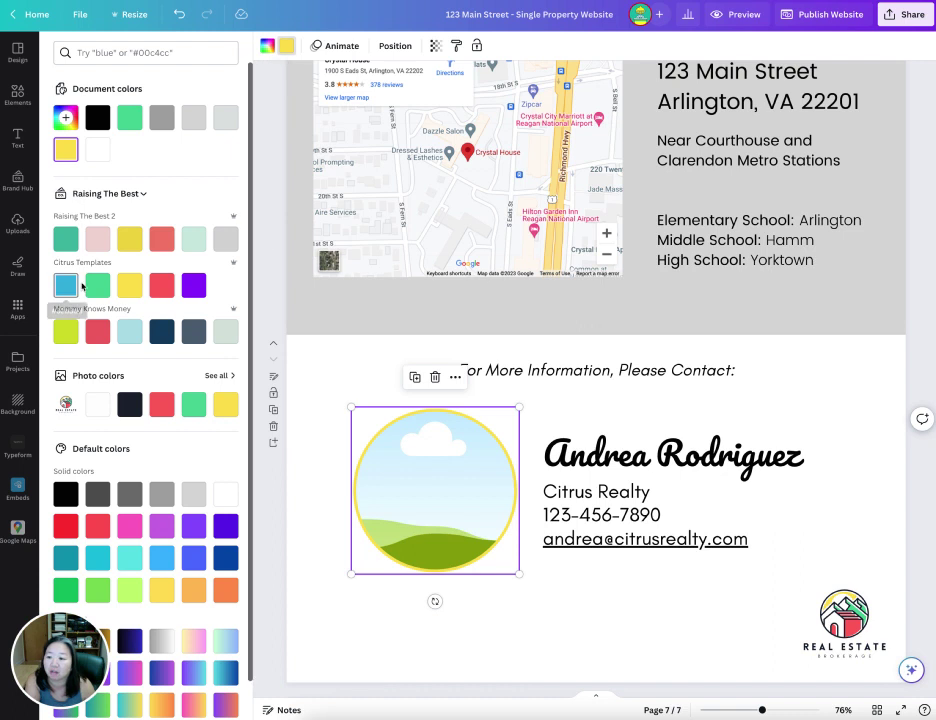
click(97, 285)
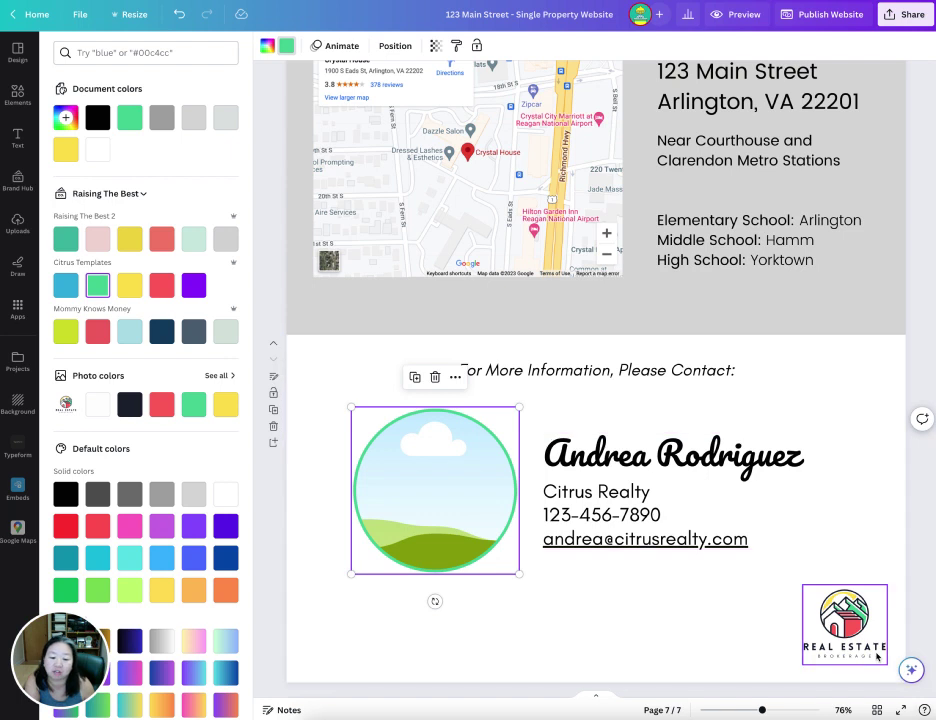
click(845, 630)
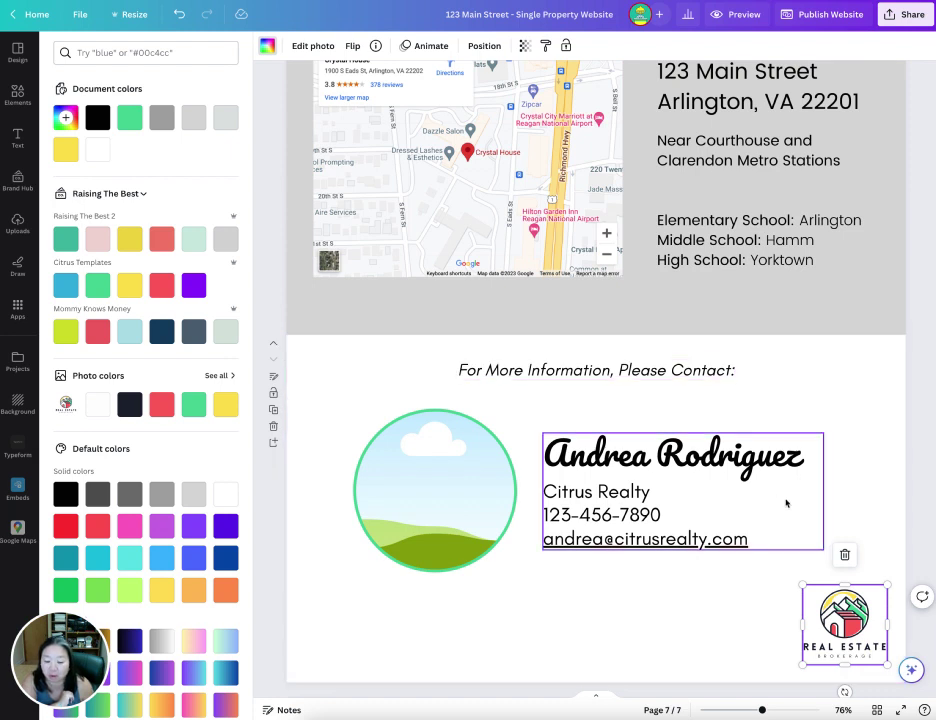
click(757, 548)
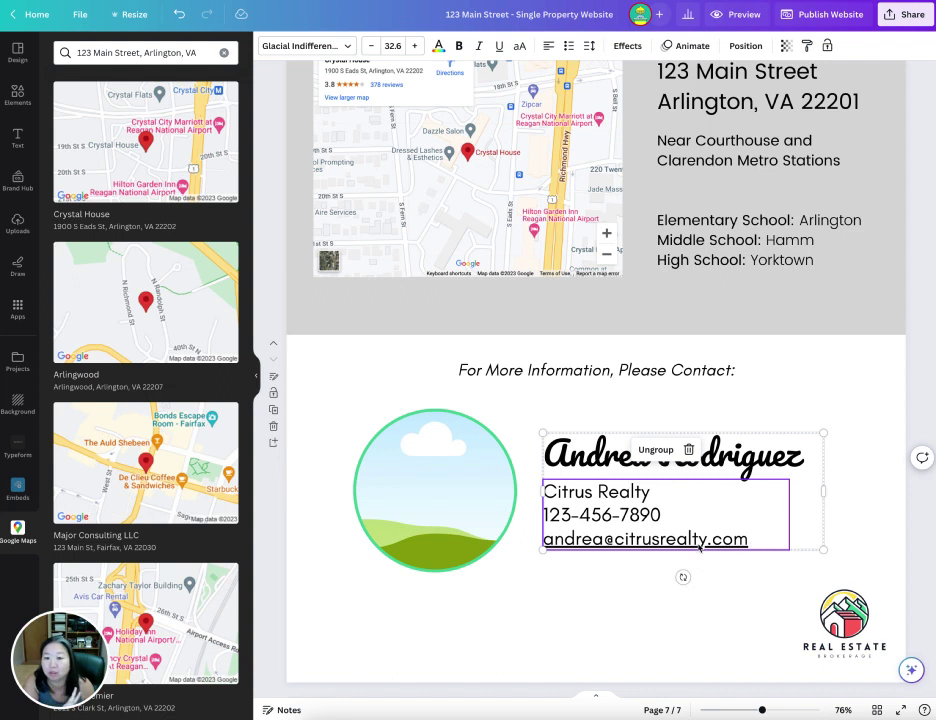
click(626, 541)
triple_click(626, 541)
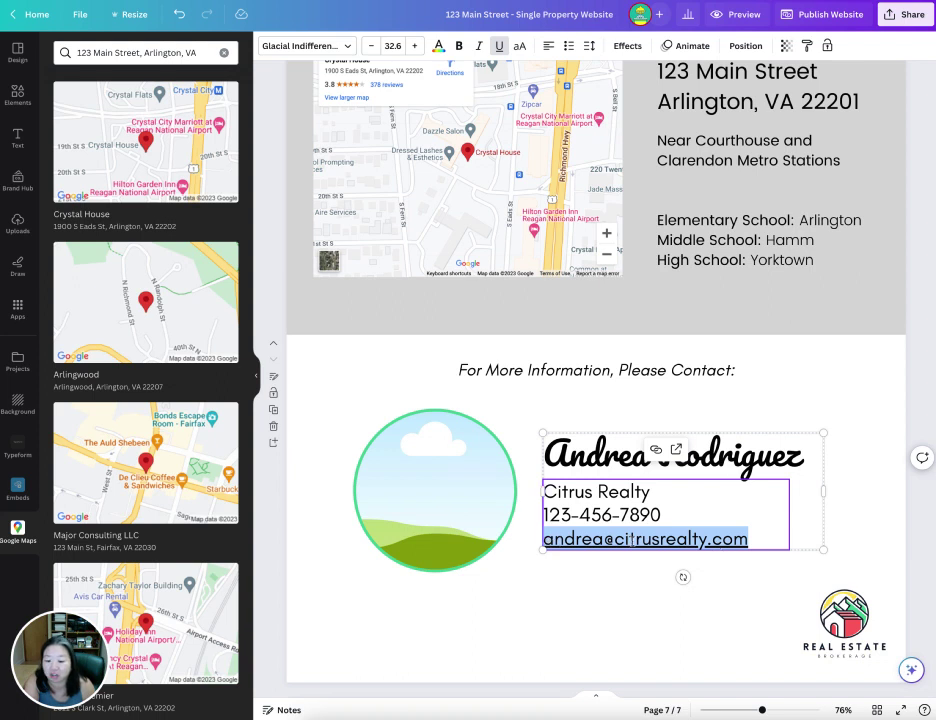
drag(603, 540, 748, 540)
drag(605, 540, 543, 540)
triple_click(560, 540)
click(555, 540)
drag(604, 540, 548, 540)
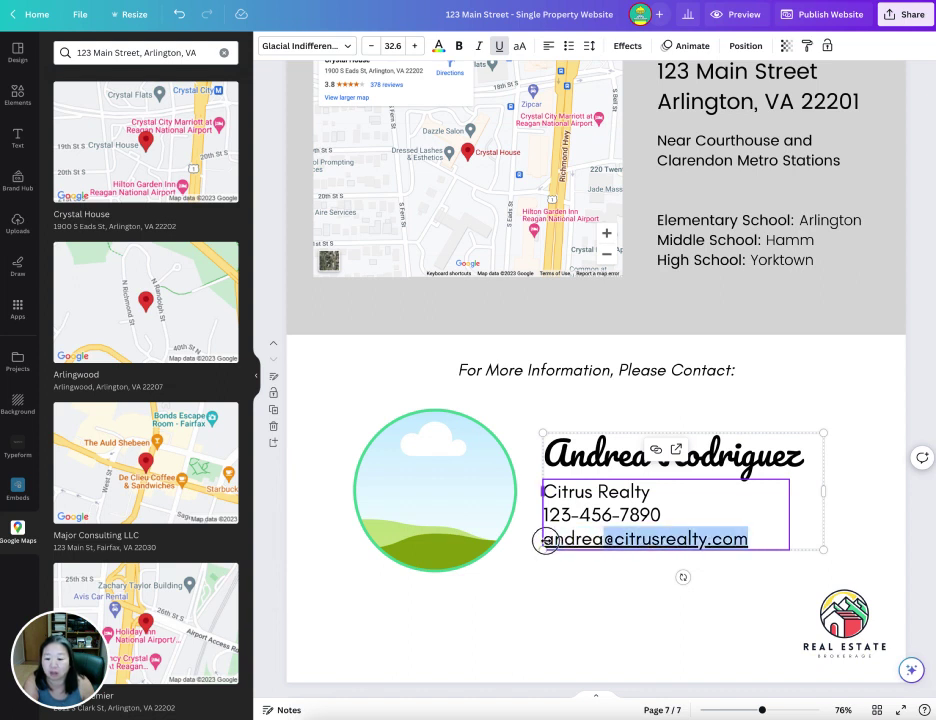
key(BackSpace)
key(BackSpace)
text(peggy)
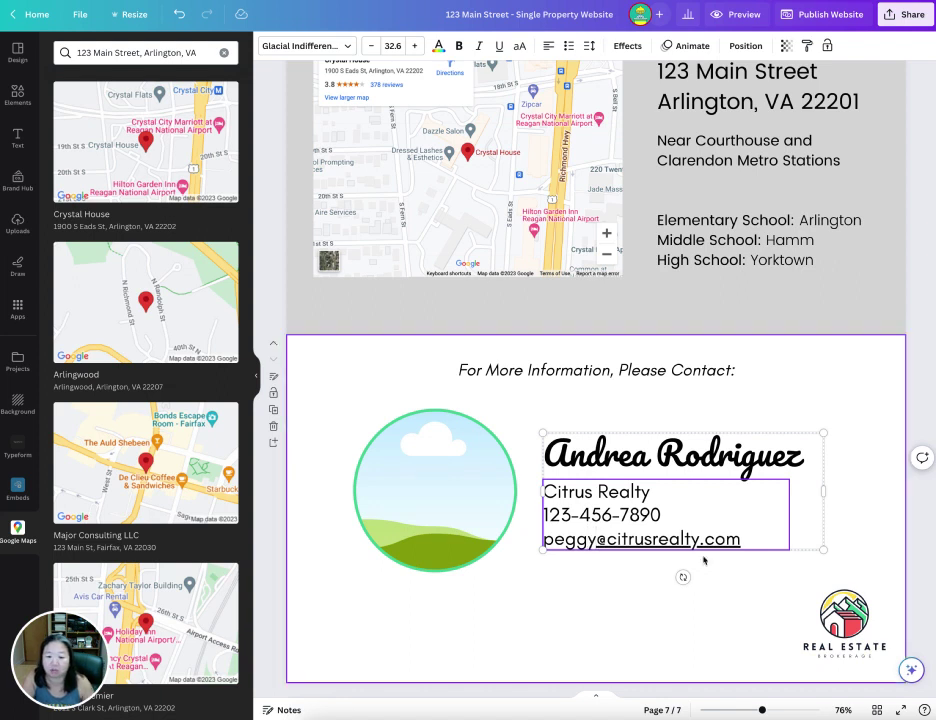
drag(740, 540, 737, 543)
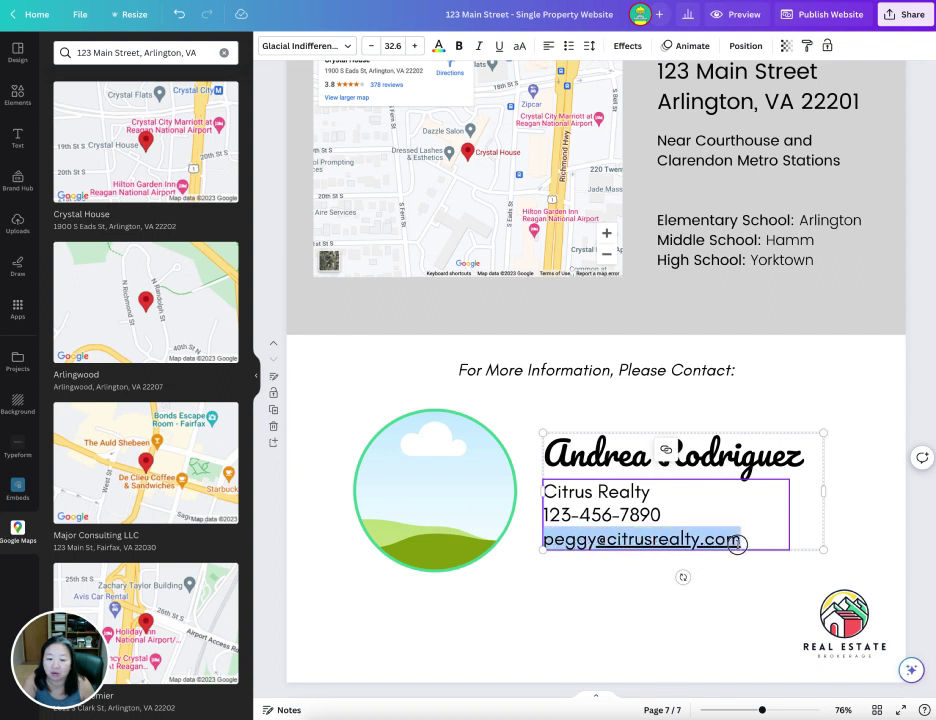
- Link the contact e-mail text to a mailto: address for the new agent's e-mail
click(667, 451)
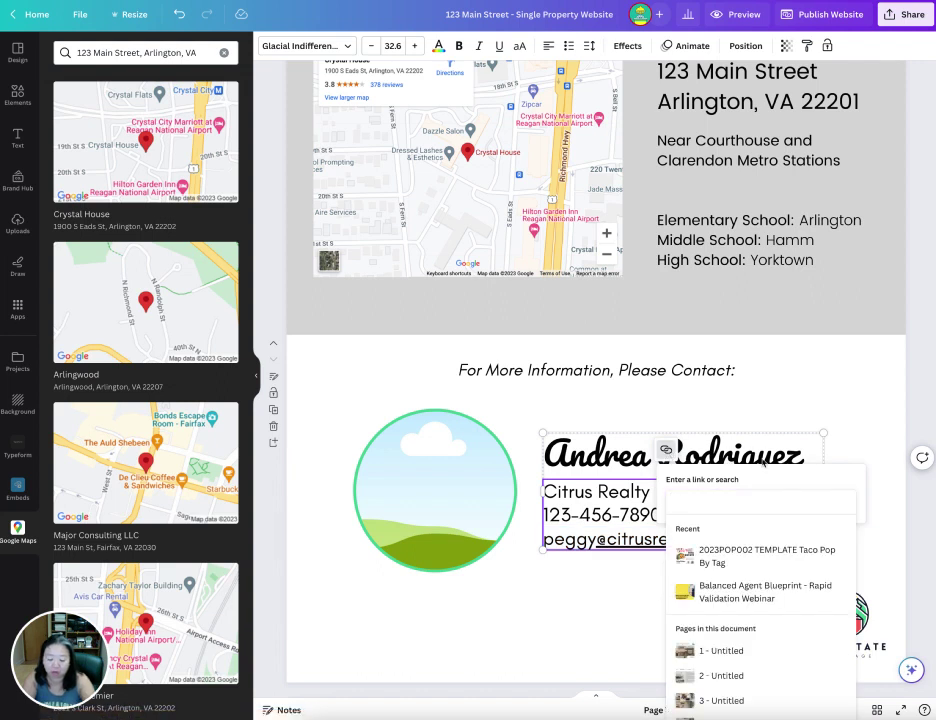
text(mailto:)
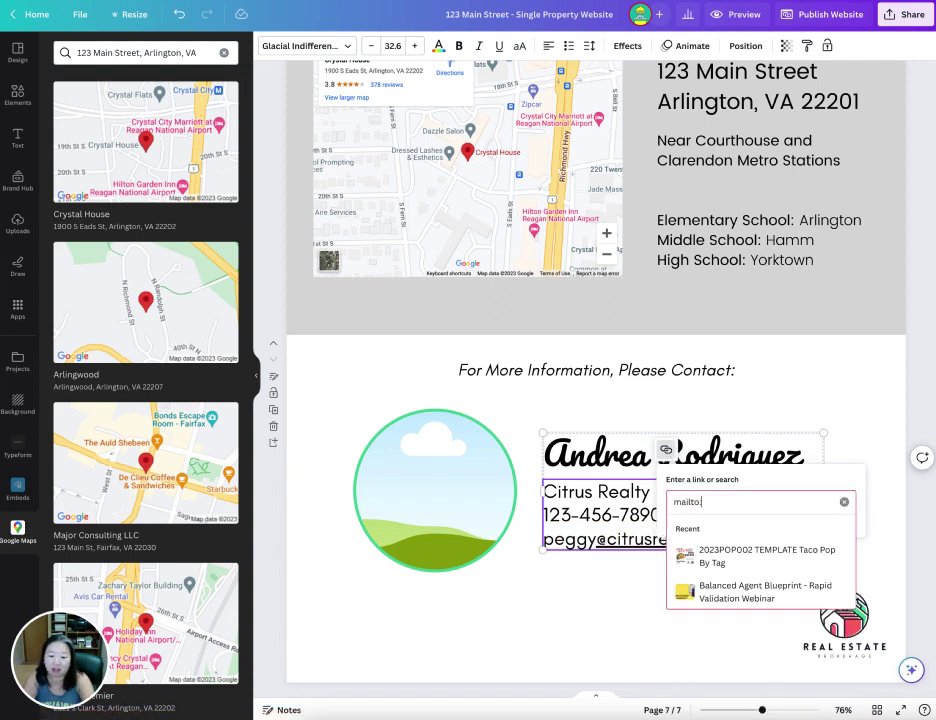
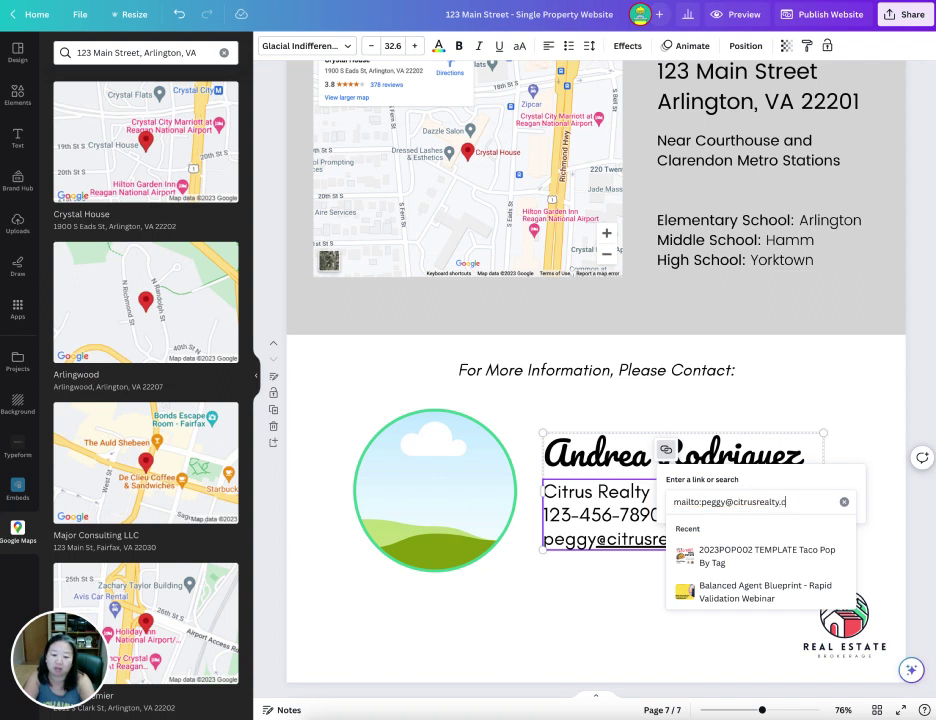
key(Return)
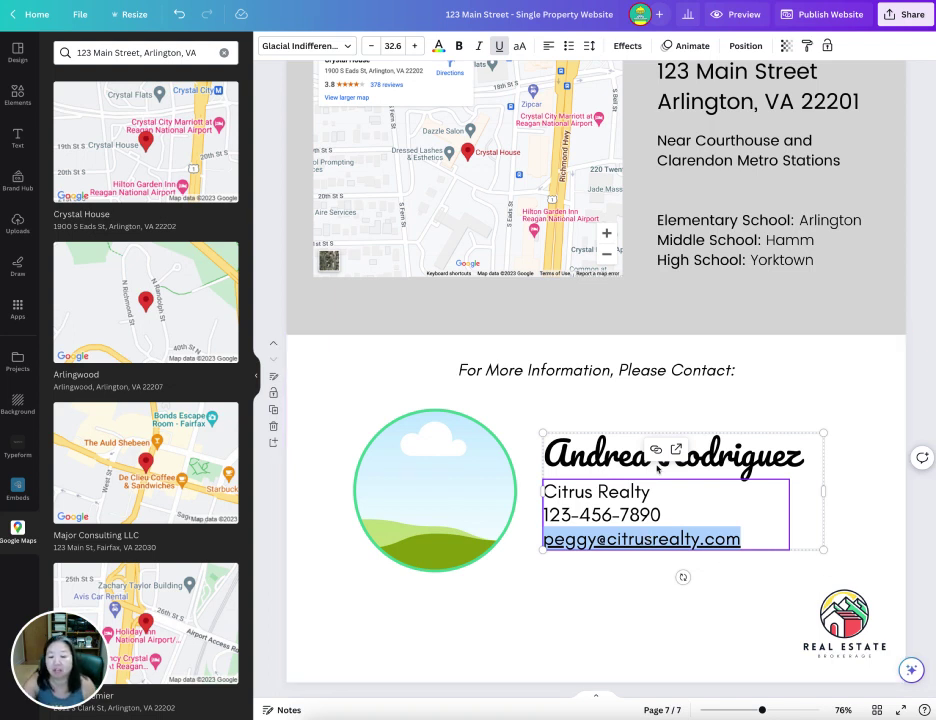
drag(650, 492, 543, 492)
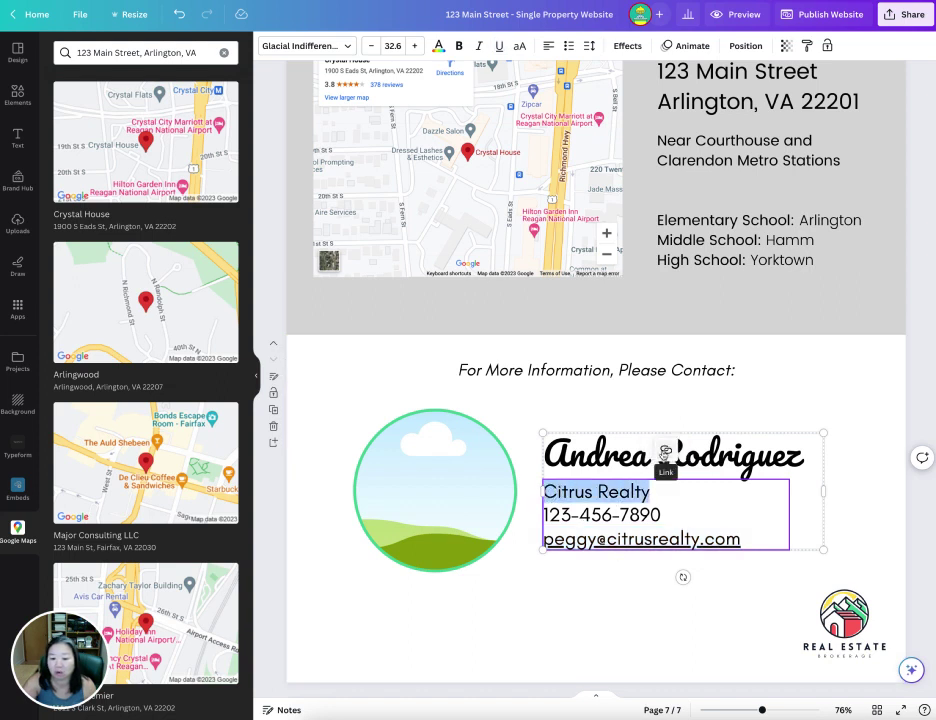
click(666, 451)
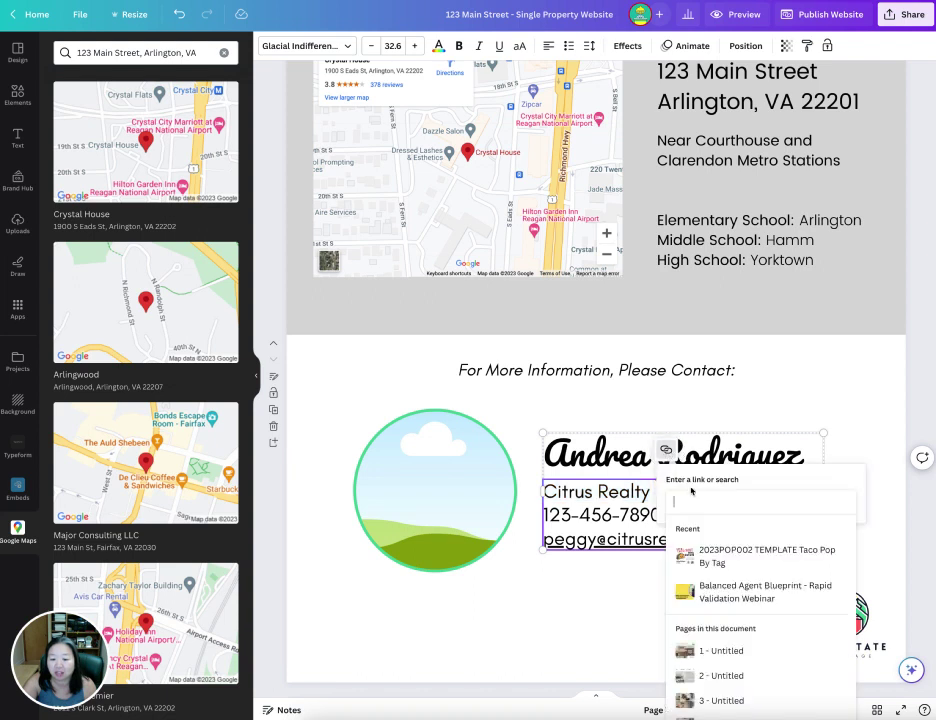
text(http)
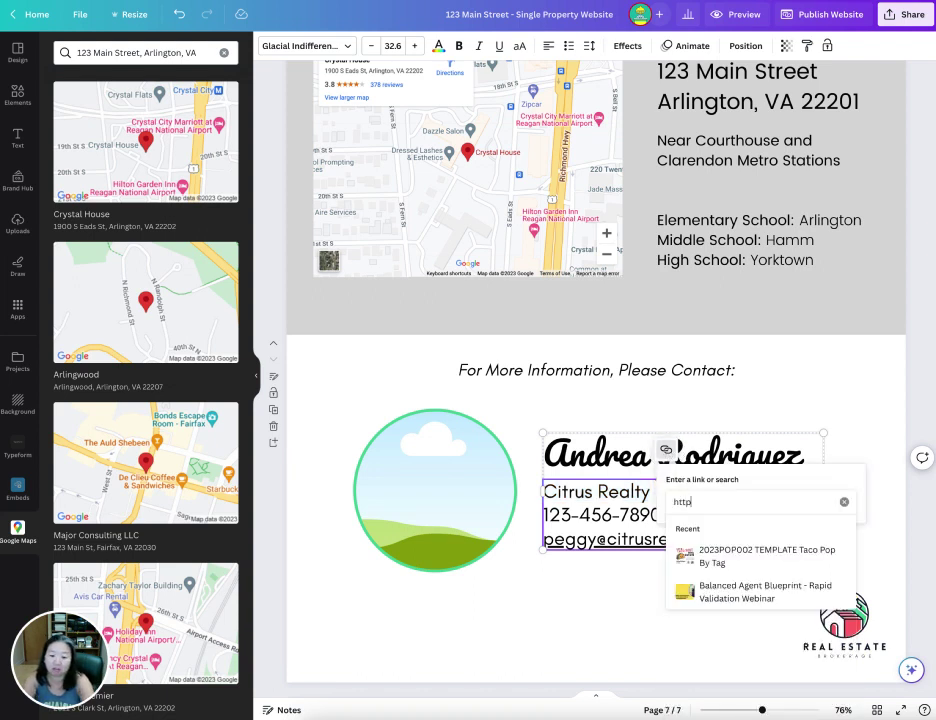
text(s://ww)
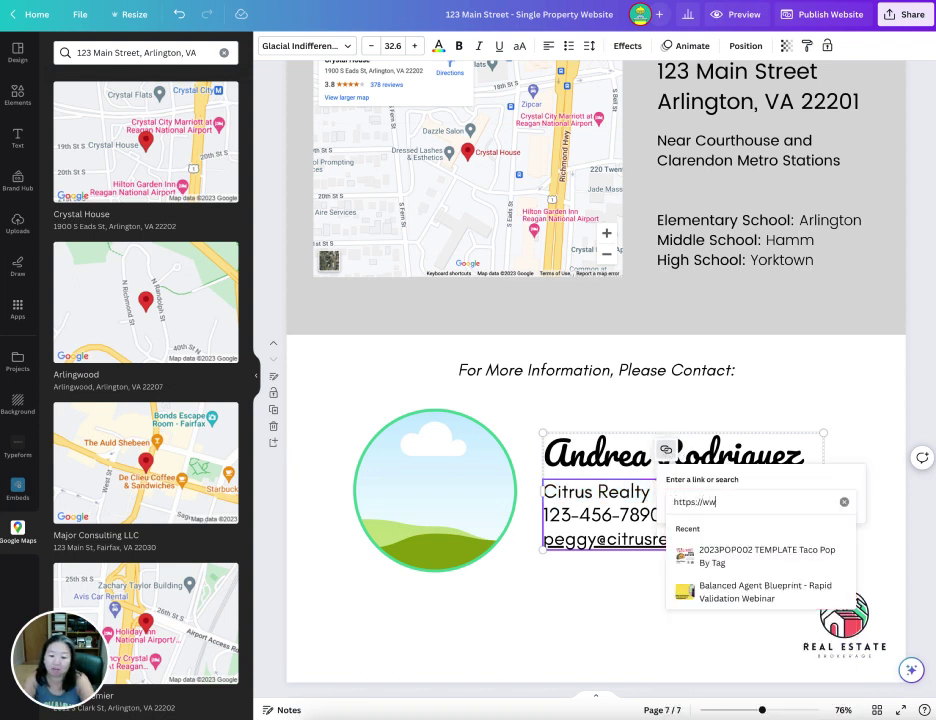
text(w.citrusrealty.com)
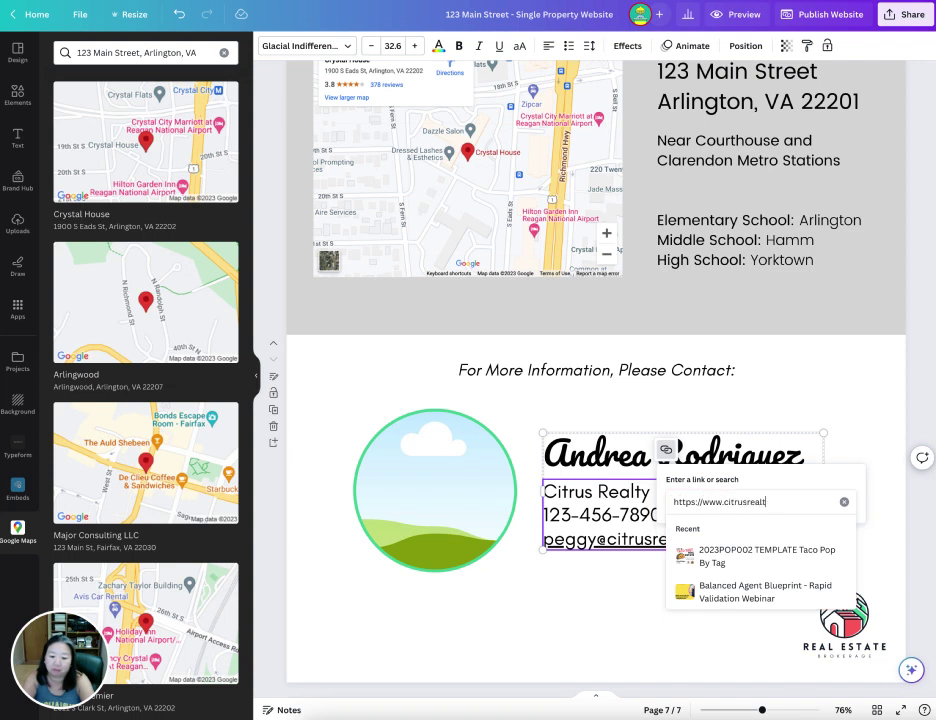
key(Return)
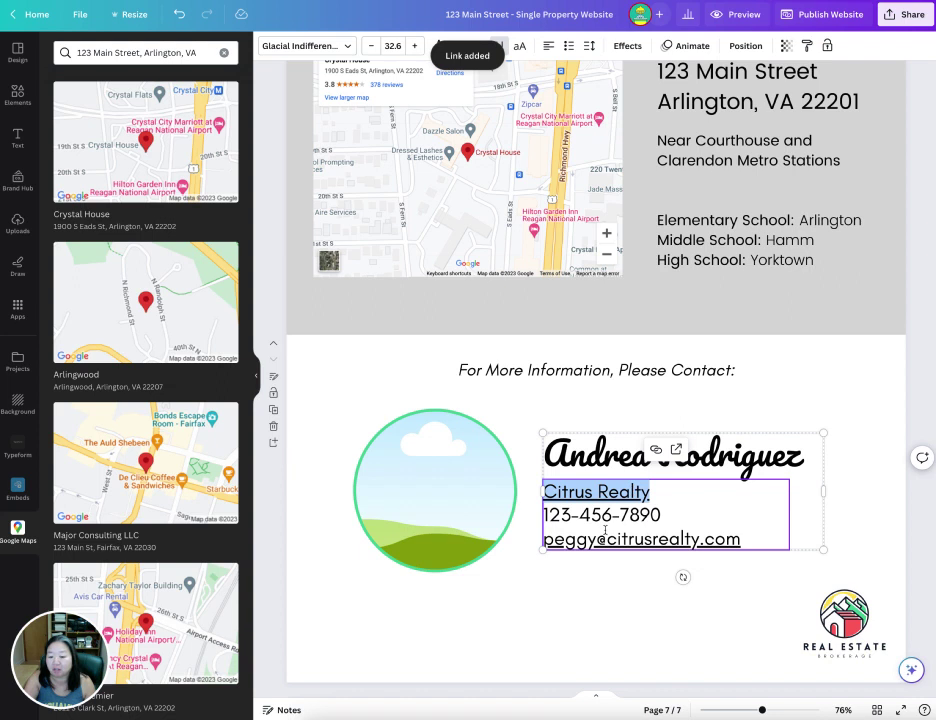
- Select 'Arlington' in the Location school line, then scroll back to page 1
scroll(748, 505, up, 5)
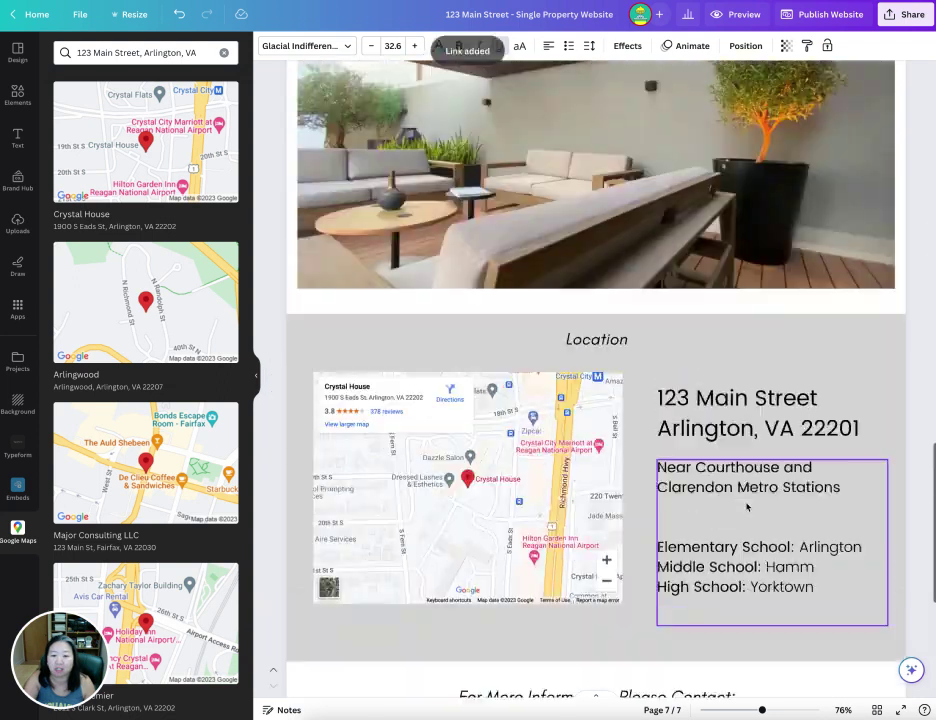
scroll(763, 508, down, 2)
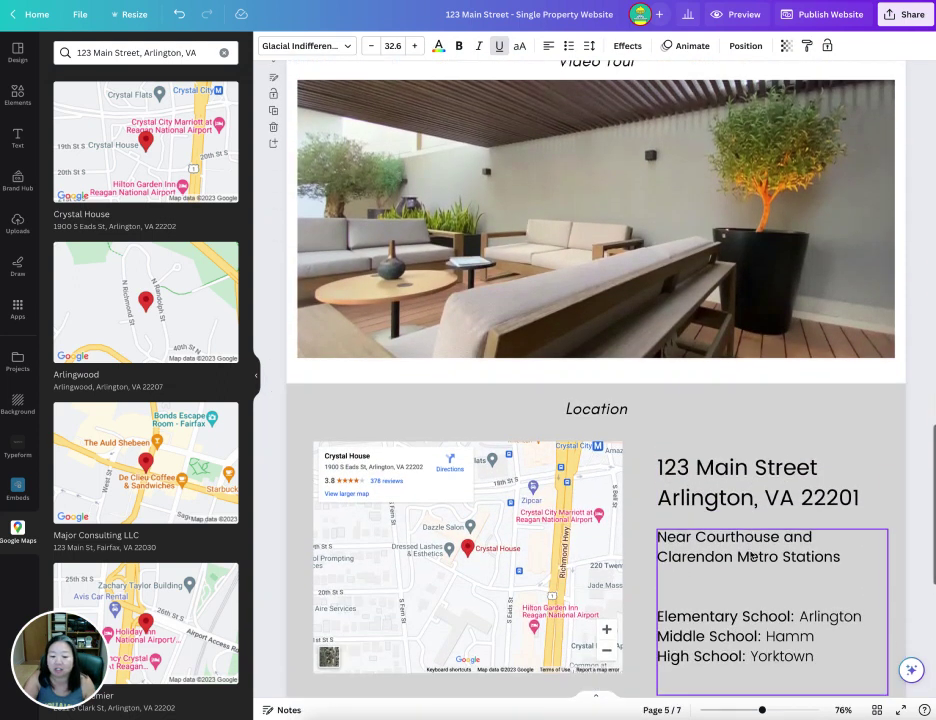
scroll(752, 556, down, 1)
click(744, 520)
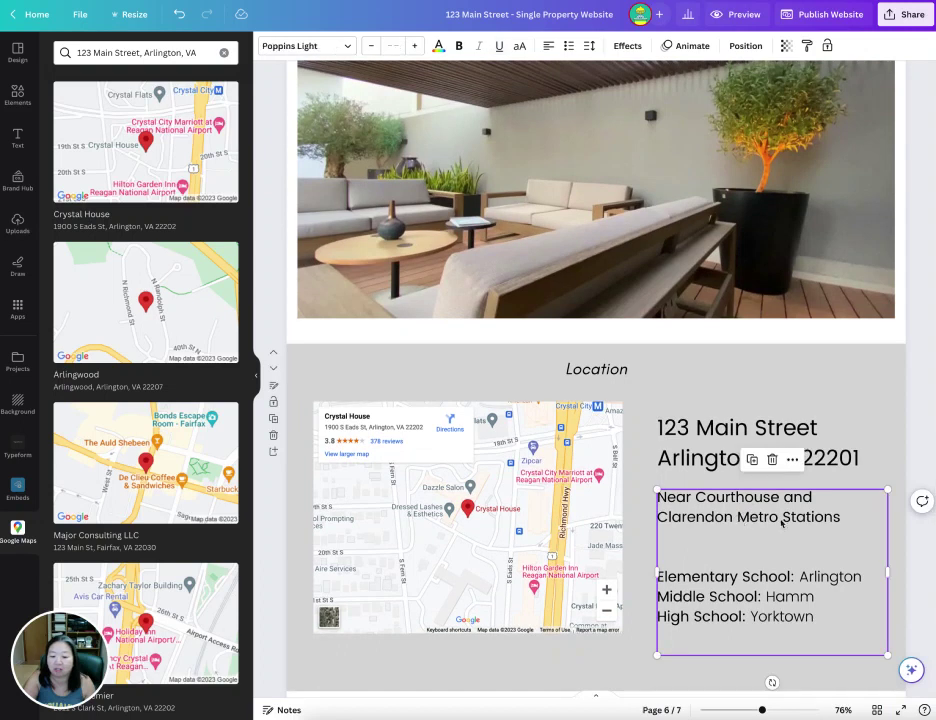
click(799, 579)
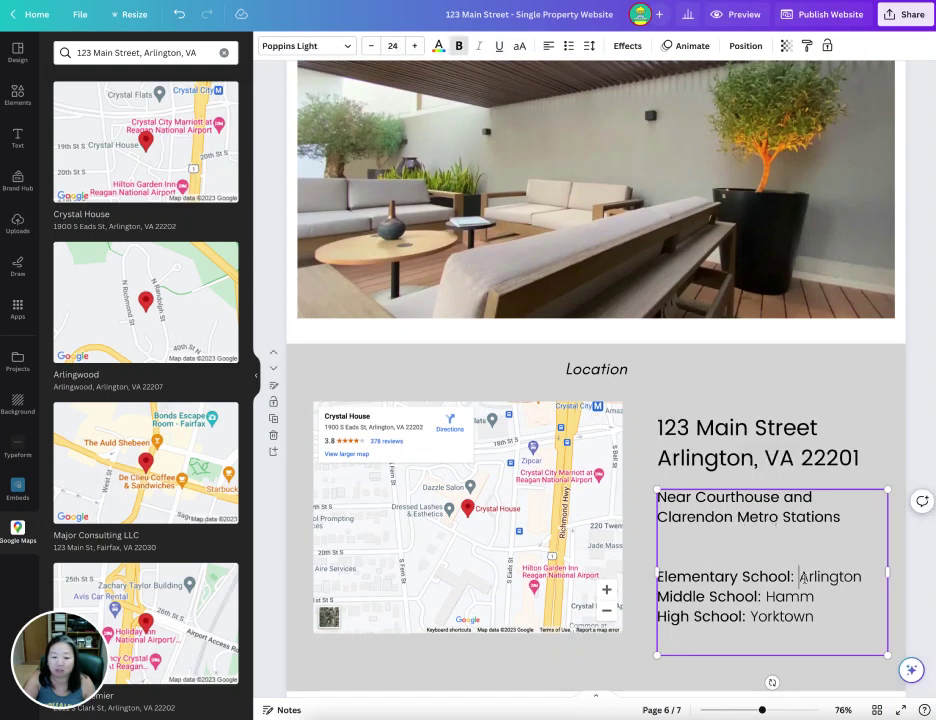
drag(801, 578, 862, 578)
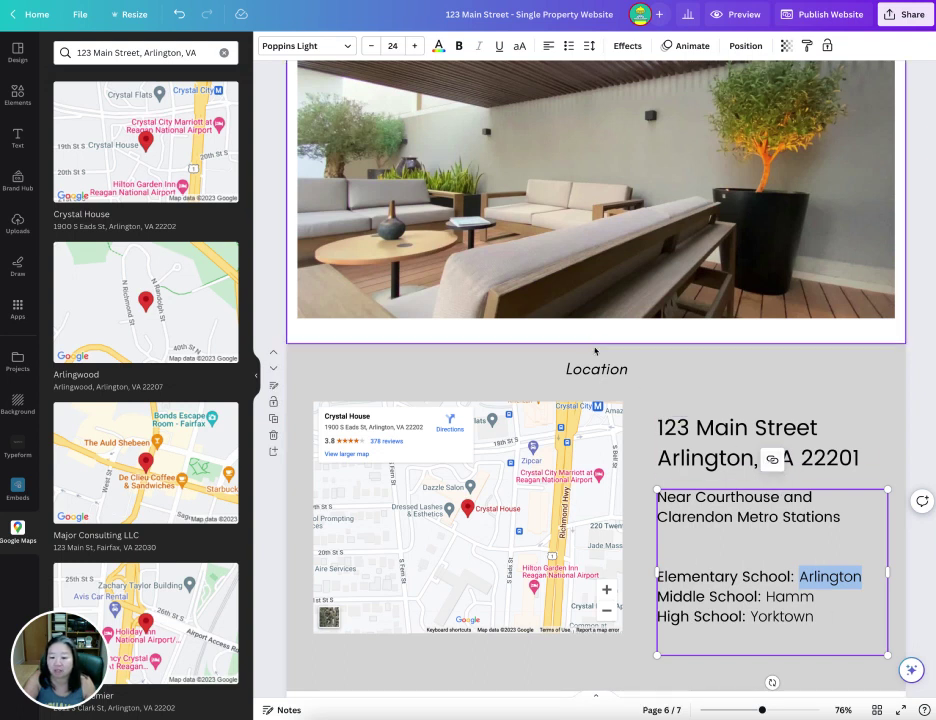
scroll(650, 443, up, 15)
scroll(650, 443, up, 10)
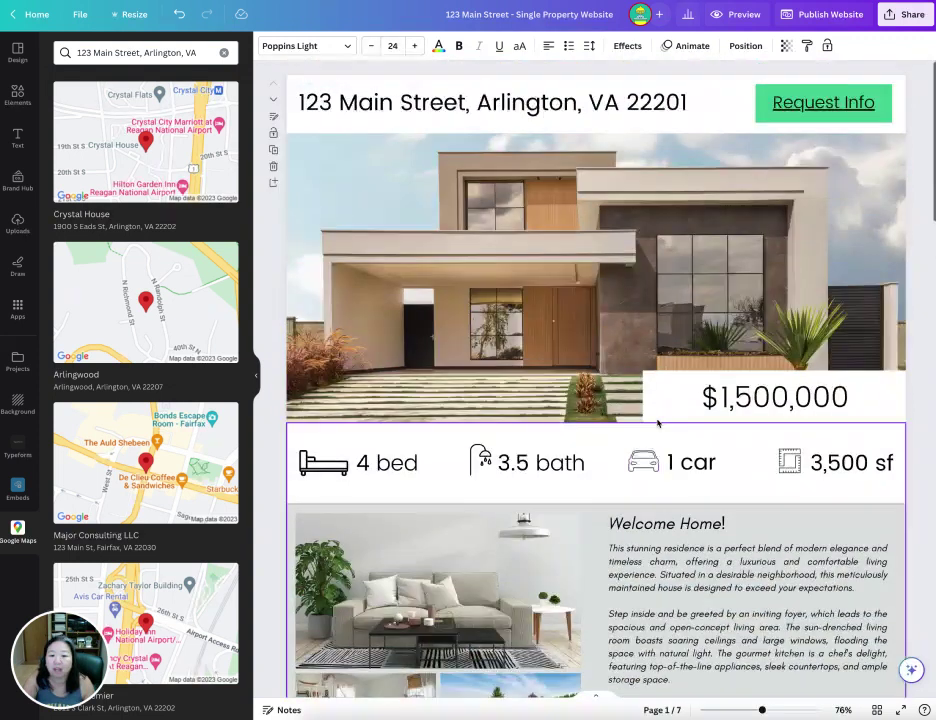
- Set the Request Info button's link to mail the agent with subject 'Question about property'
click(818, 113)
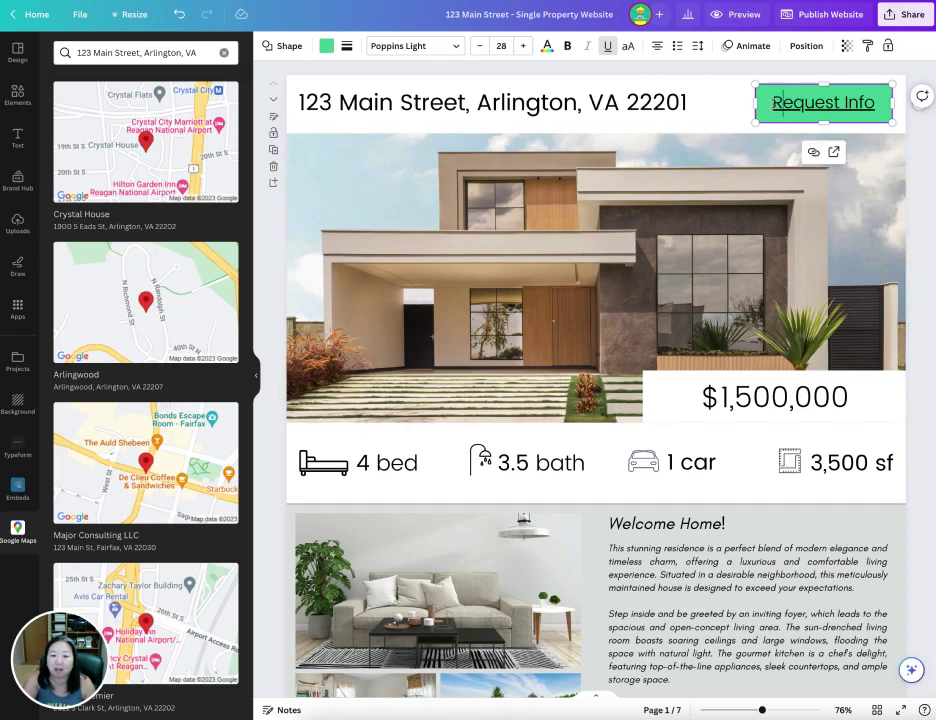
click(813, 153)
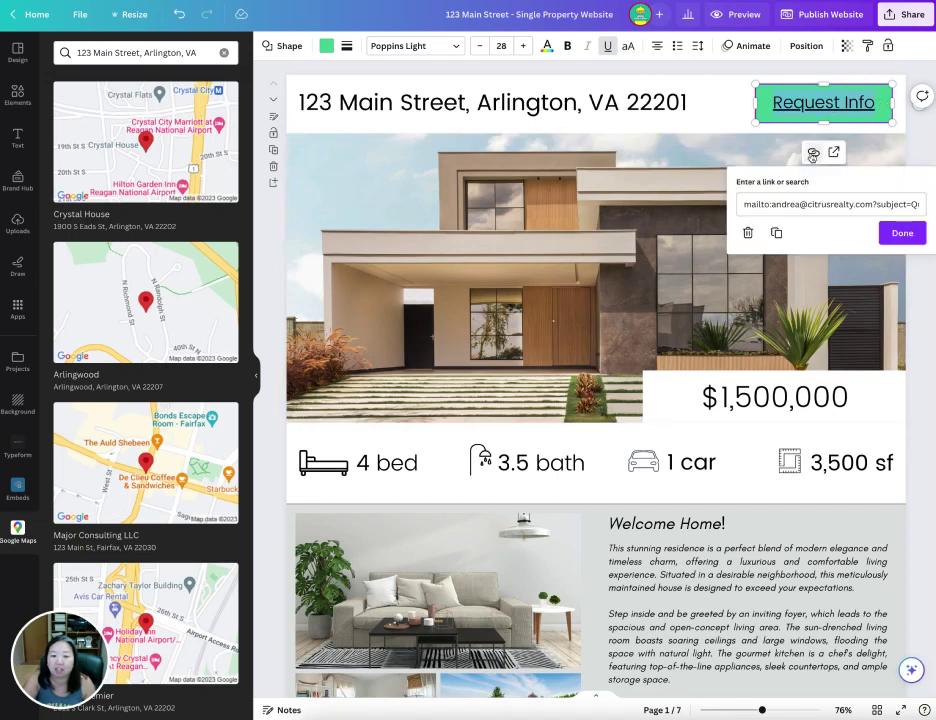
click(806, 204)
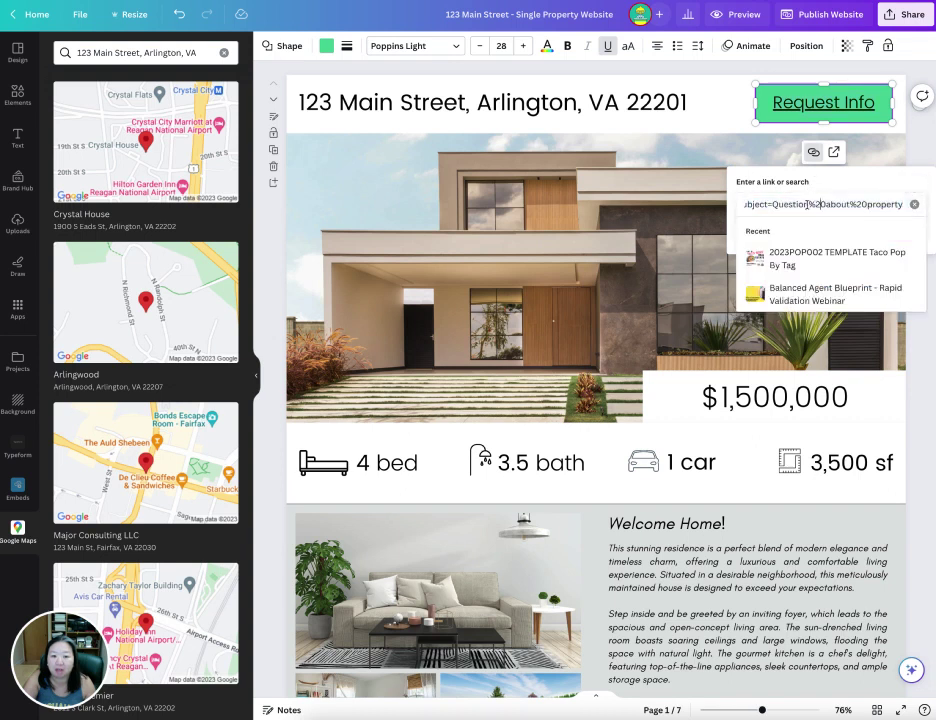
click(744, 204)
key(Home)
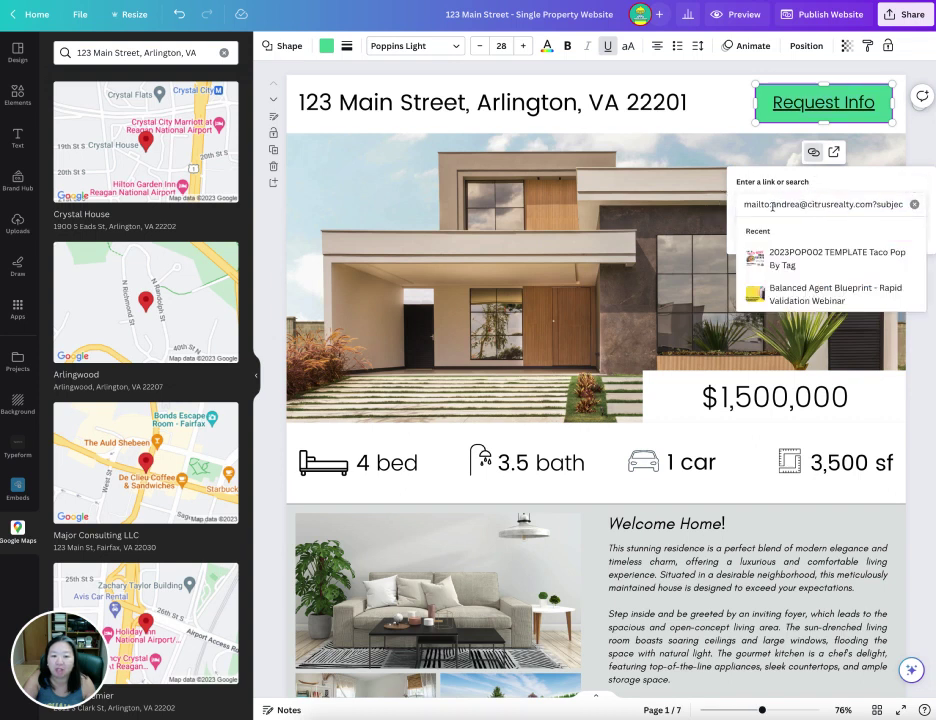
drag(772, 205, 873, 203)
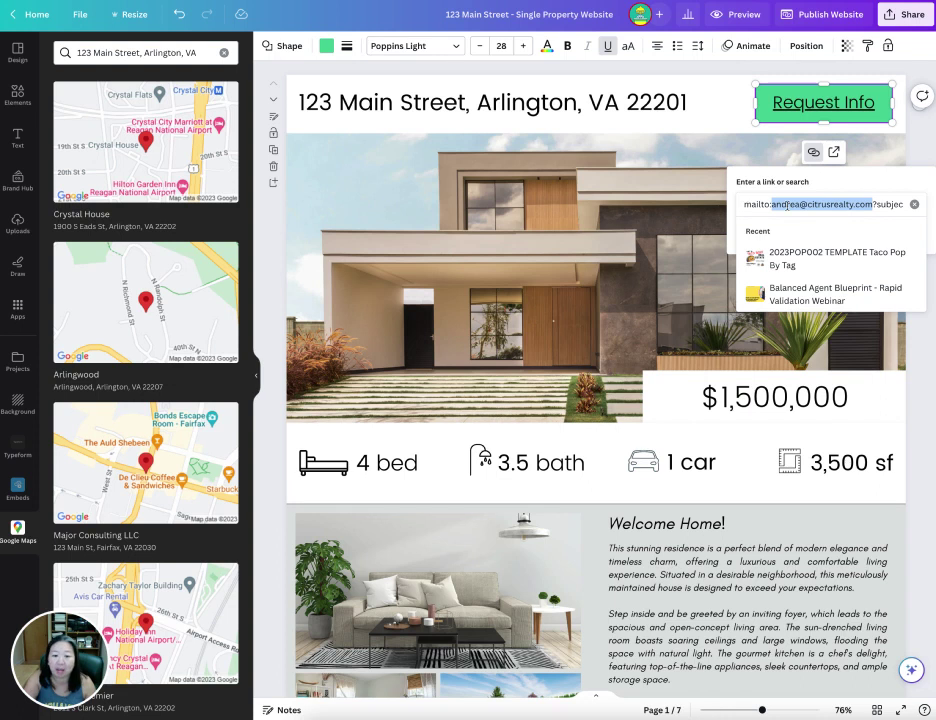
drag(893, 204, 913, 204)
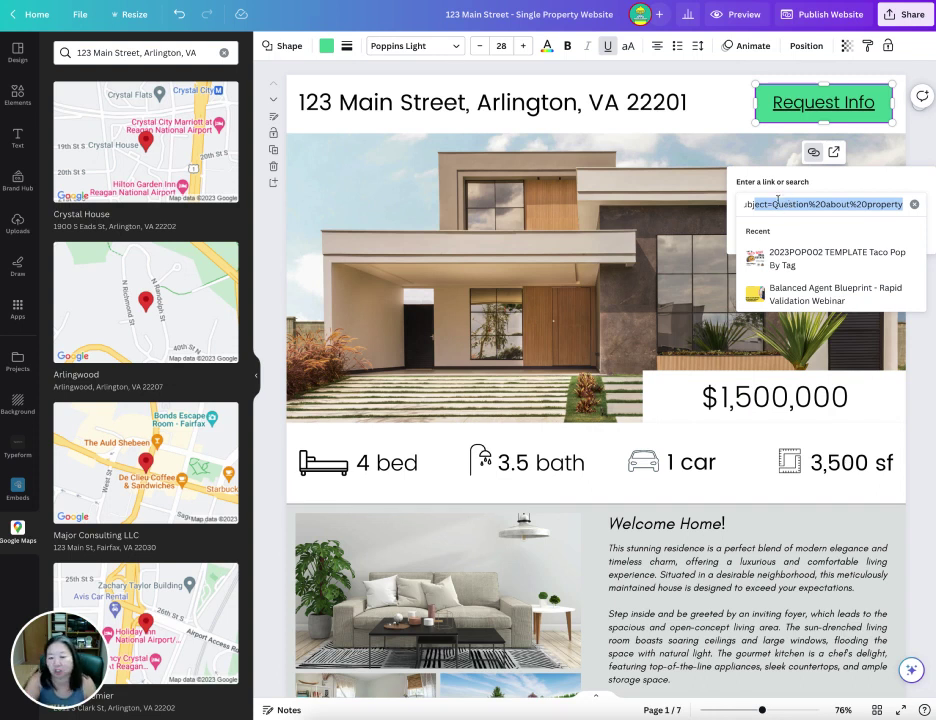
key(ctrl+a)
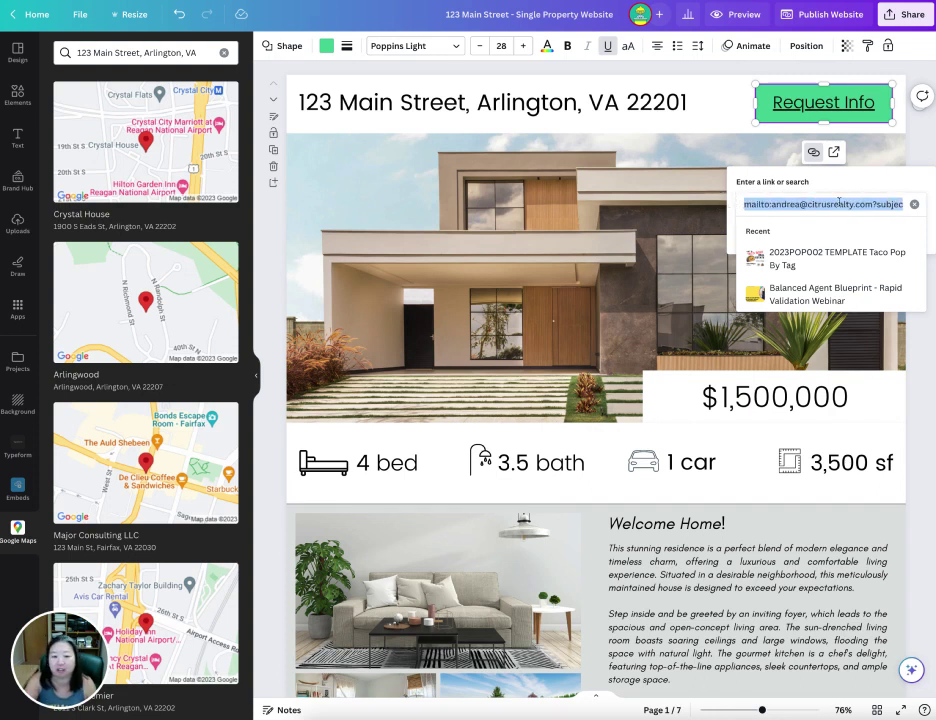
click(838, 201)
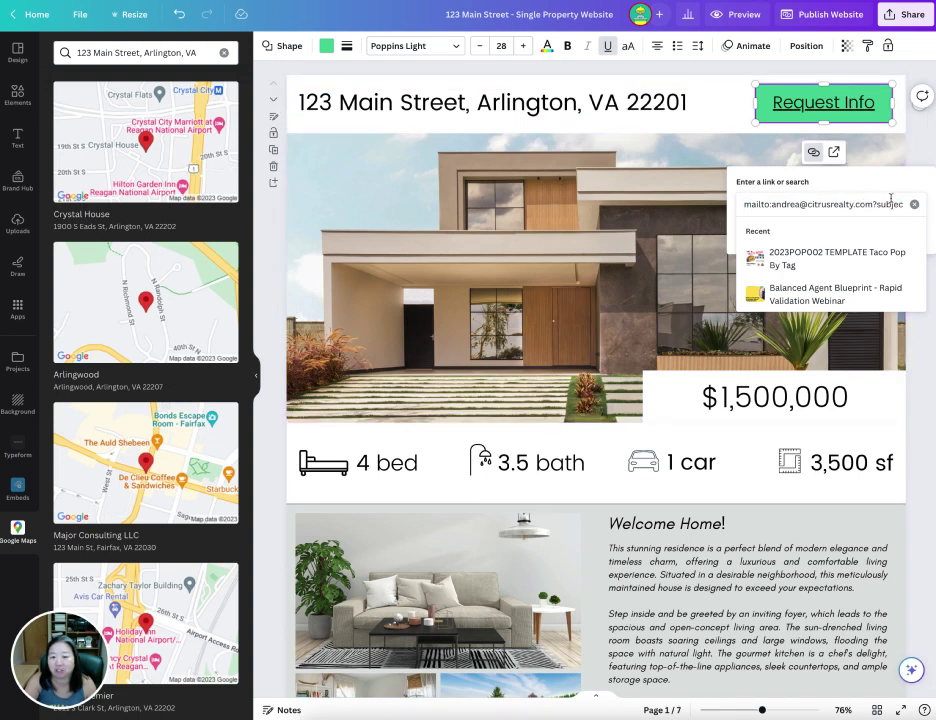
key(End)
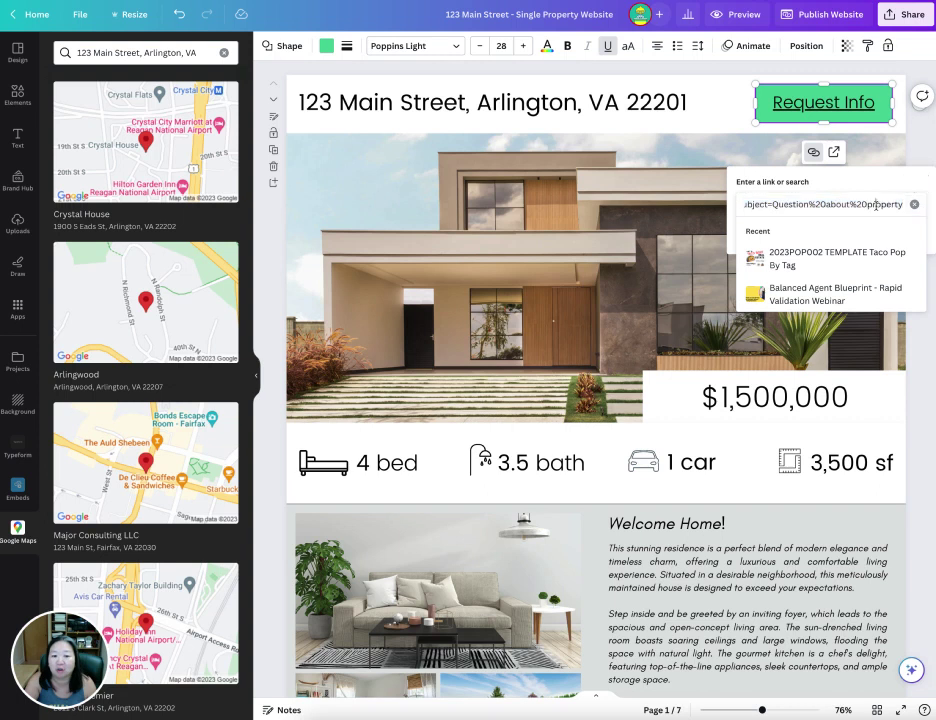
drag(867, 203, 905, 203)
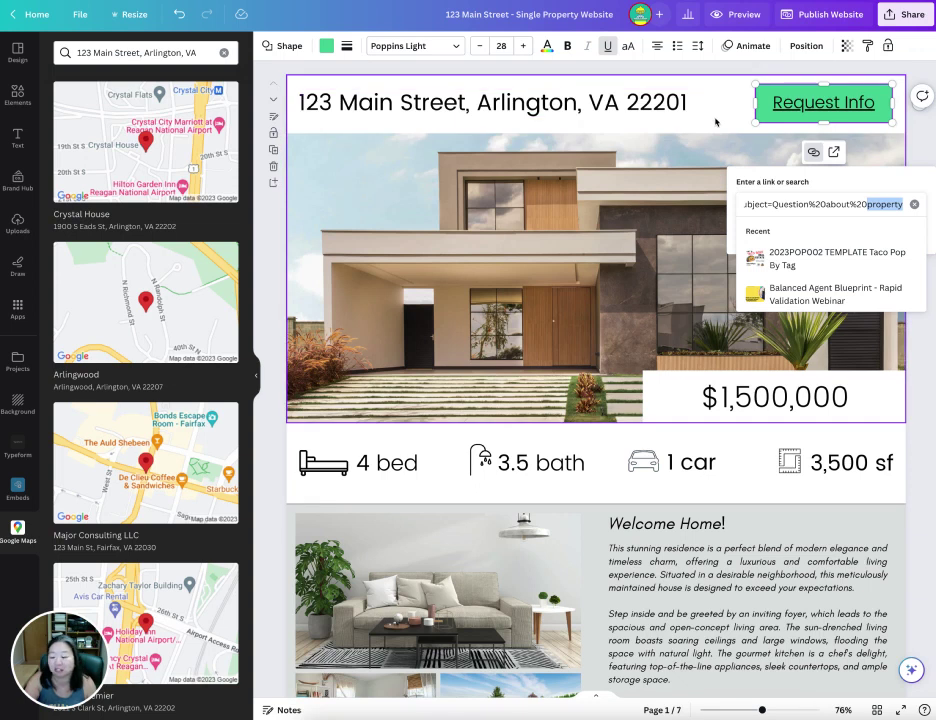
click(715, 111)
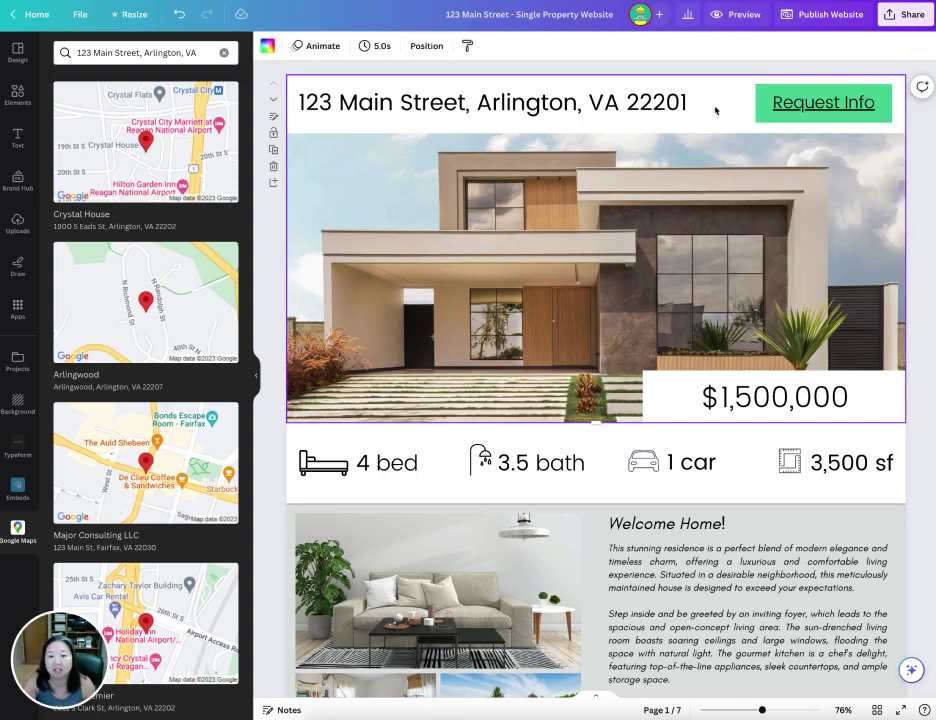
- Recolour the Request Info button yellow from the Citrus Templates palette
click(810, 103)
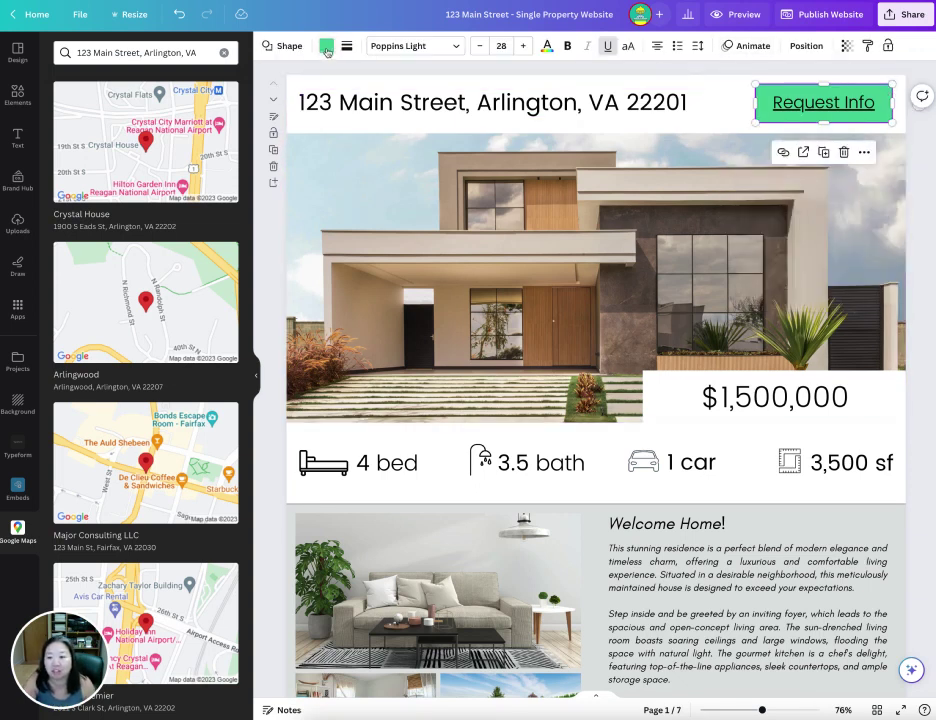
click(326, 47)
click(129, 285)
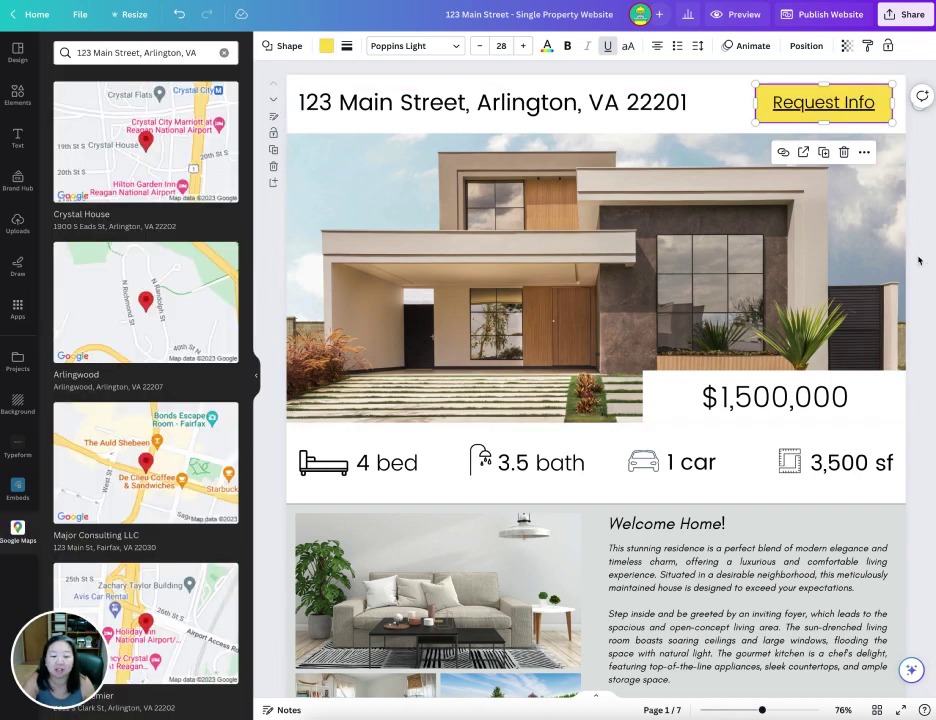
click(915, 257)
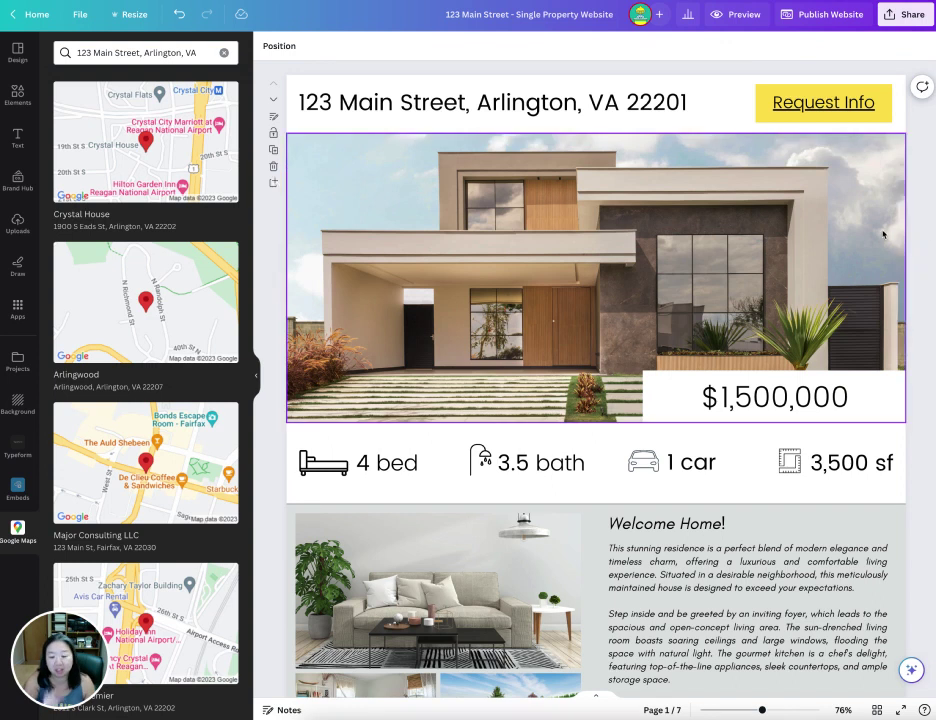
- Preview the website in the desktop layout, scrolling through the pages
click(736, 15)
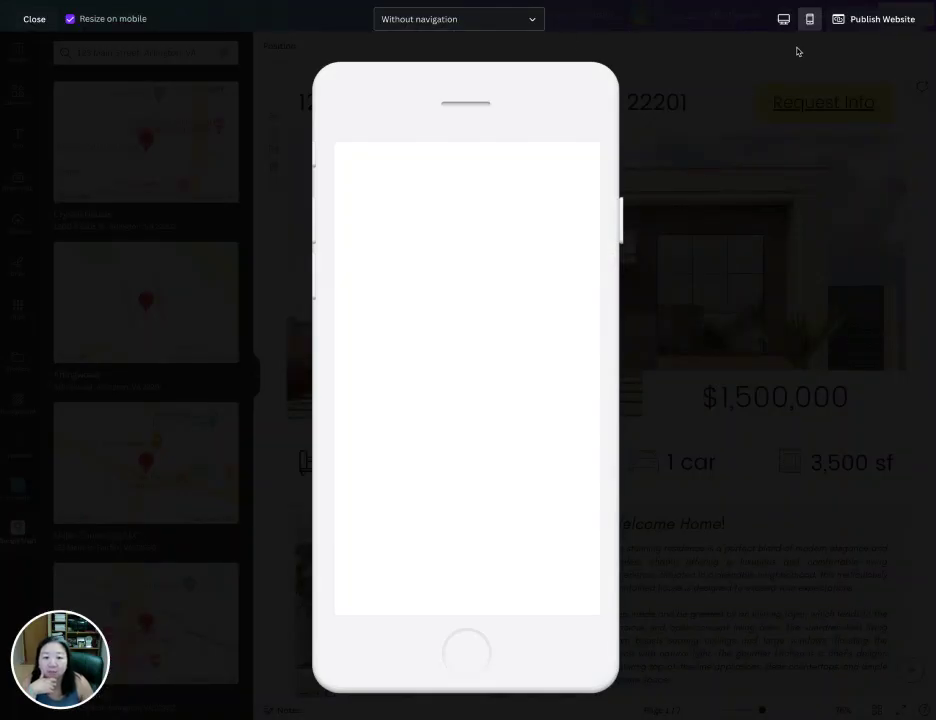
click(784, 19)
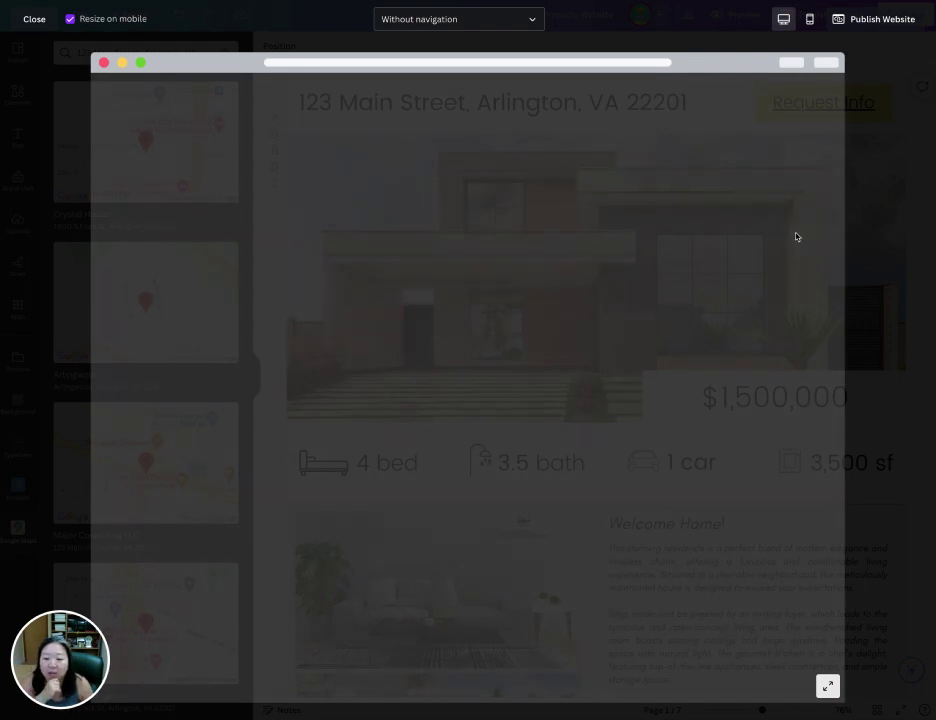
scroll(579, 197, down, 5)
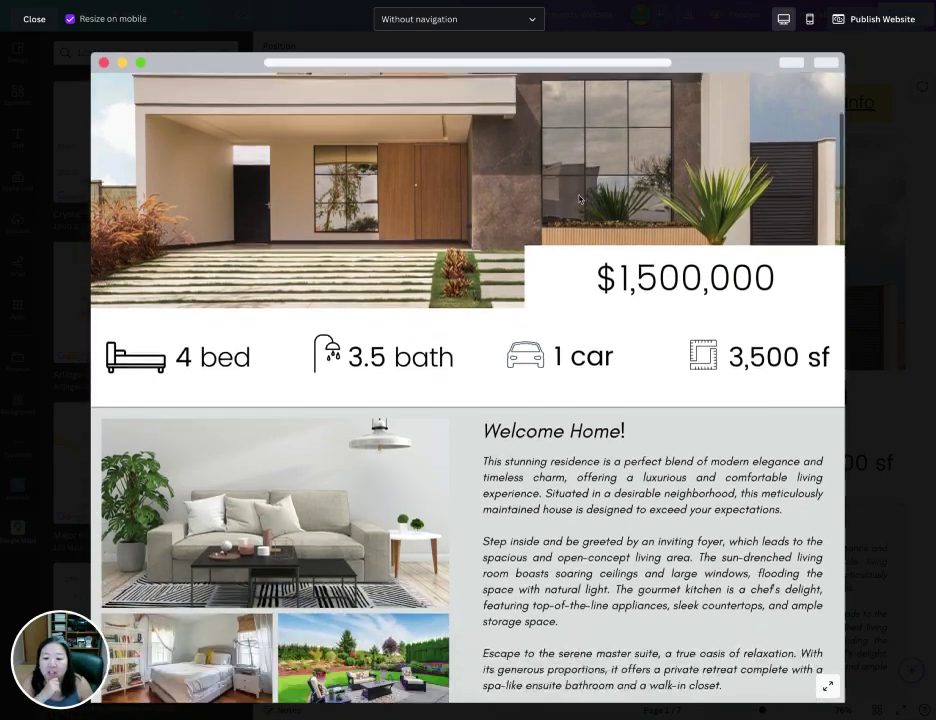
scroll(579, 197, down, 10)
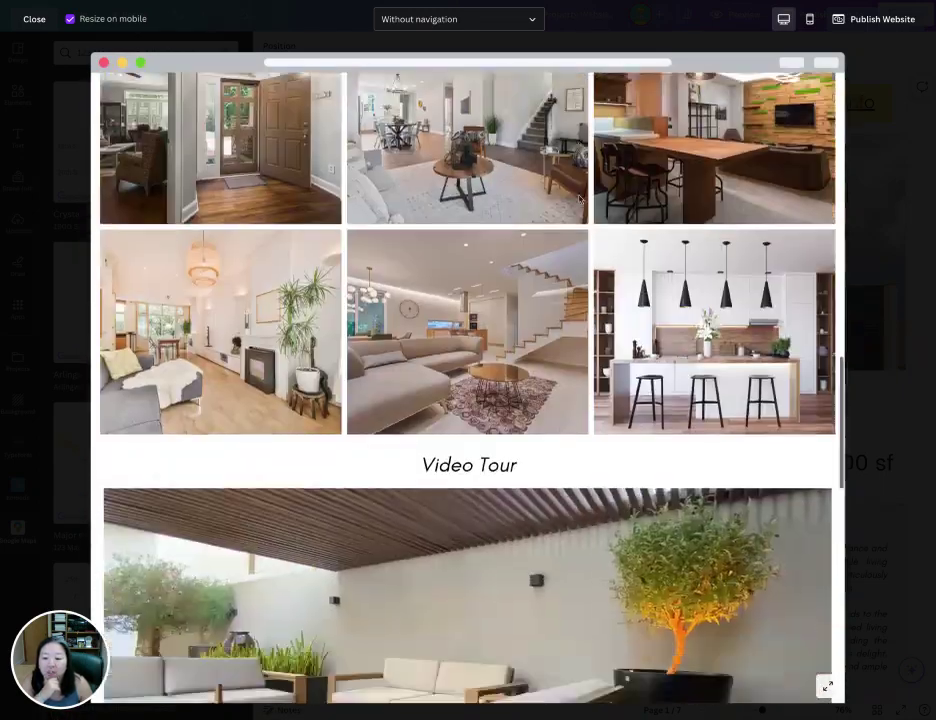
scroll(579, 200, down, 8)
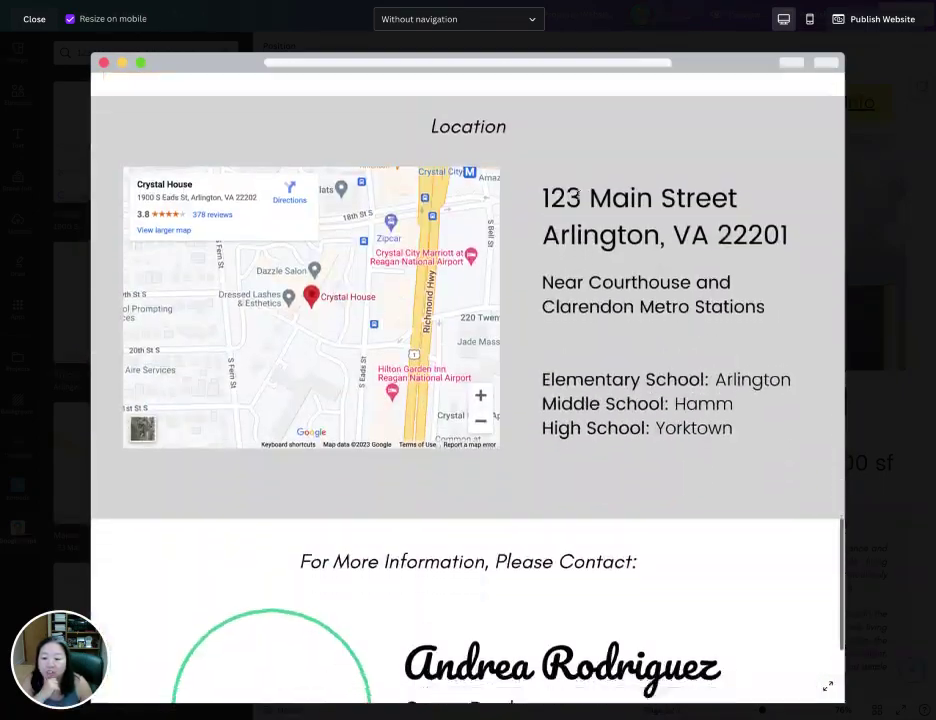
scroll(579, 198, up, 20)
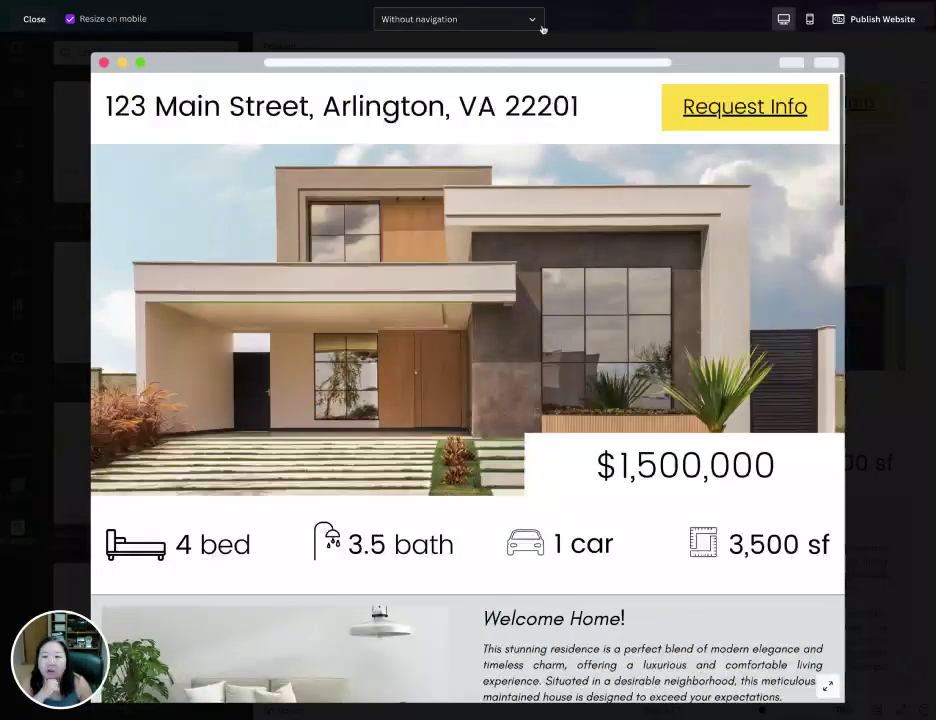
- Check the website's mobile layout by scrolling through the preview
click(810, 20)
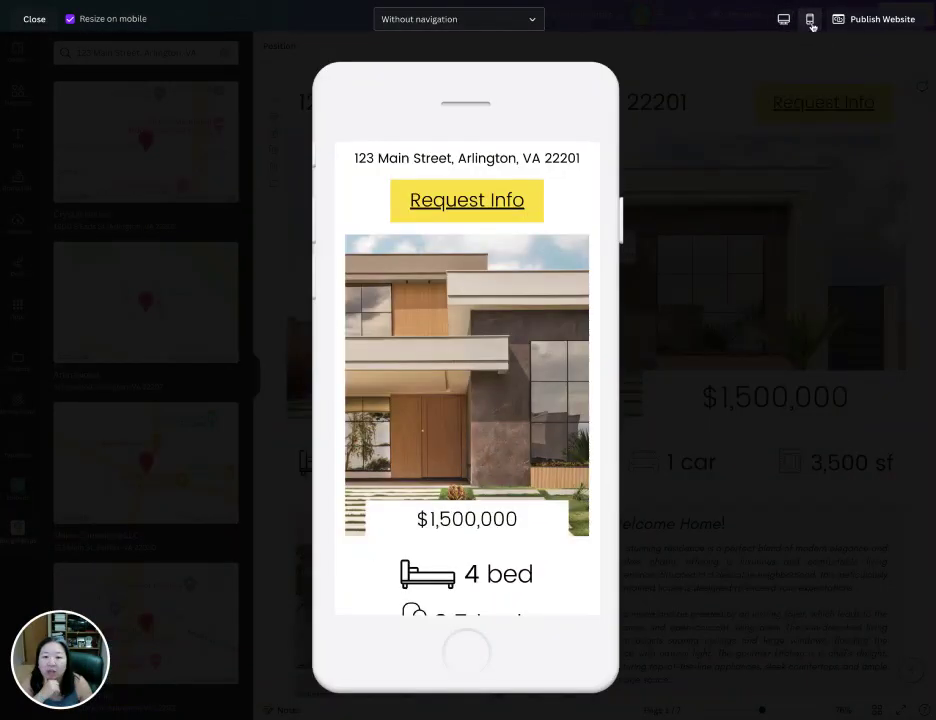
scroll(561, 225, down, 5)
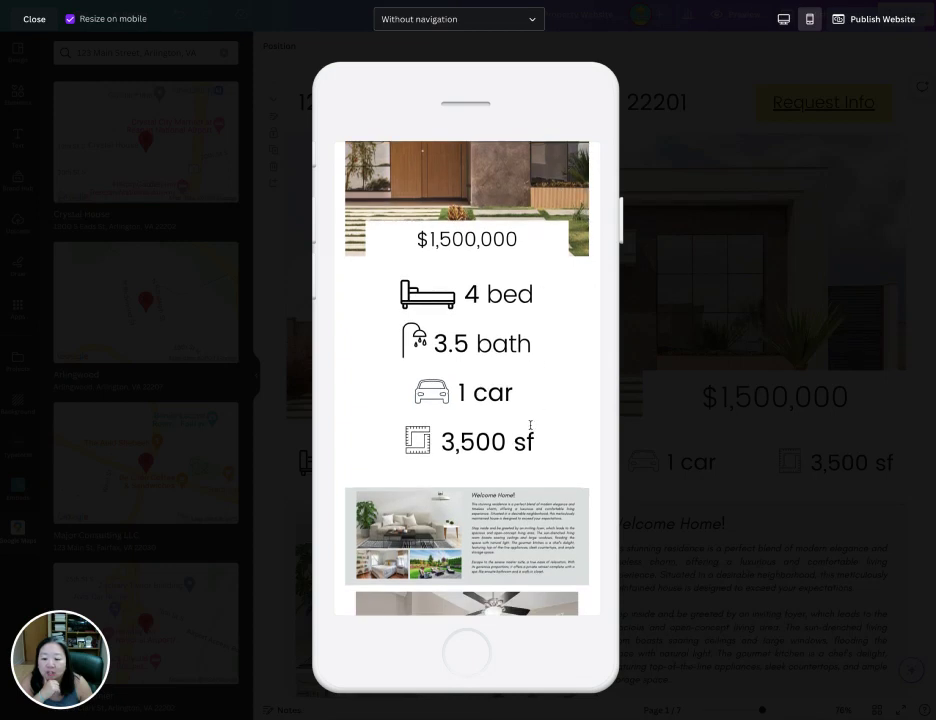
scroll(530, 426, down, 10)
scroll(530, 426, down, 12)
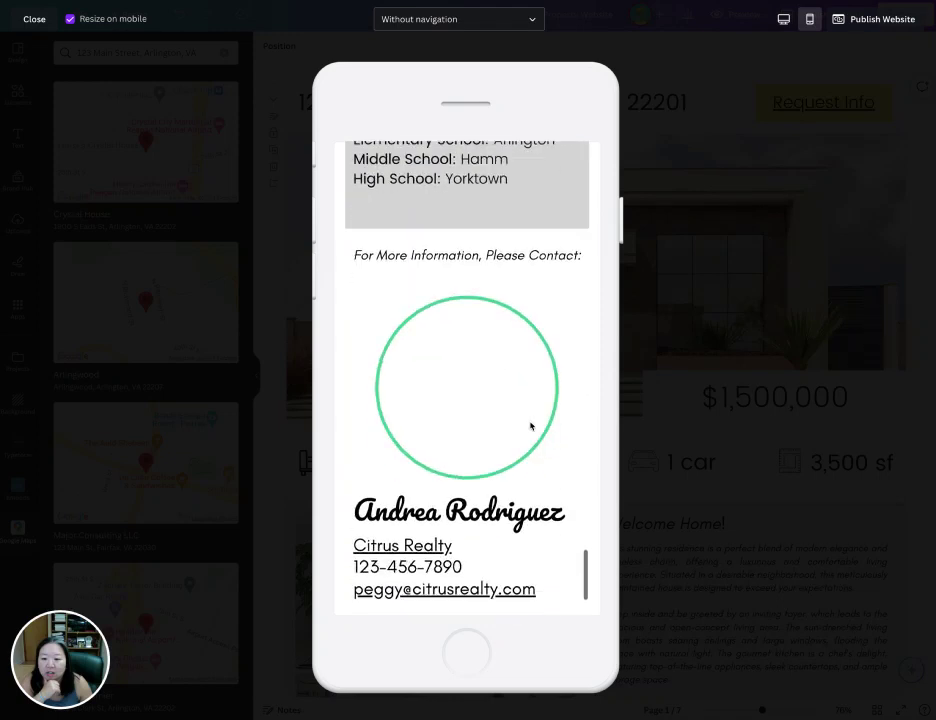
scroll(530, 426, down, 3)
scroll(530, 426, up, 20)
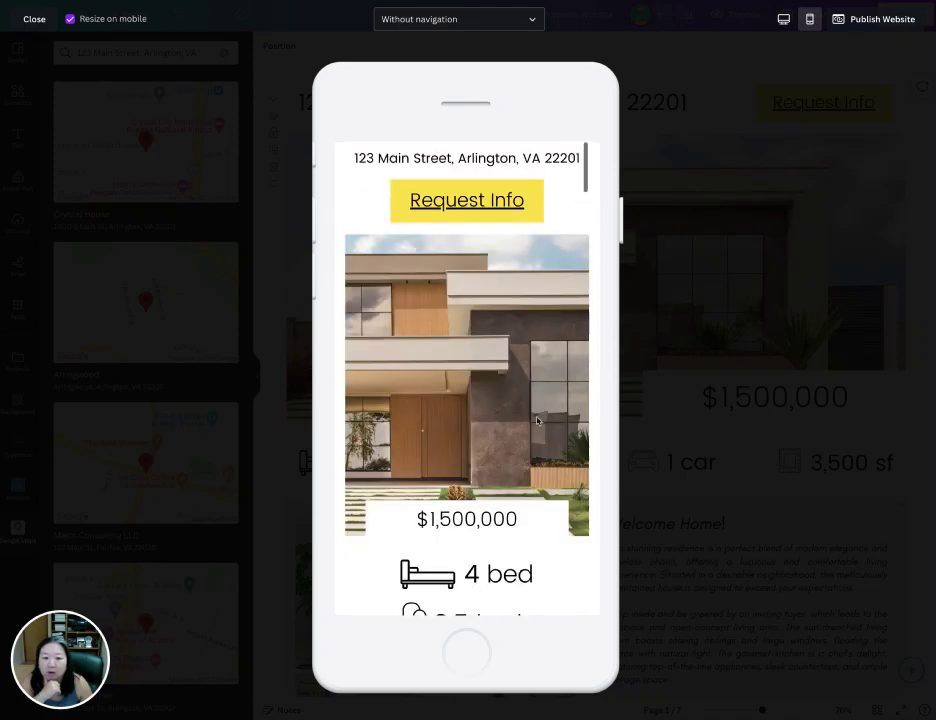
click(854, 22)
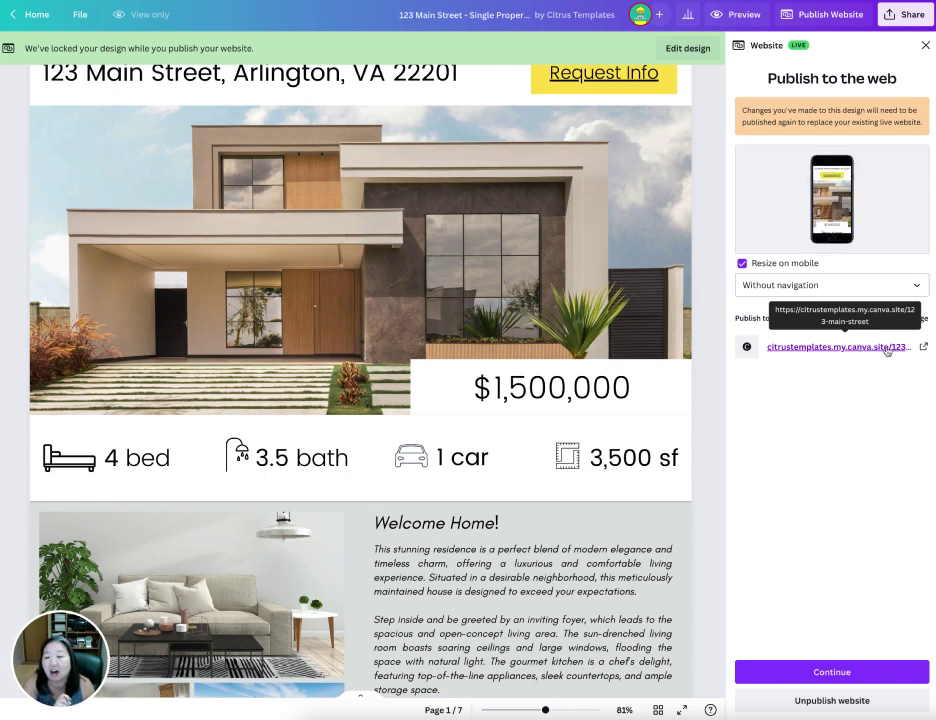
- Continue from the Publish to the web panel to the review settings
click(860, 677)
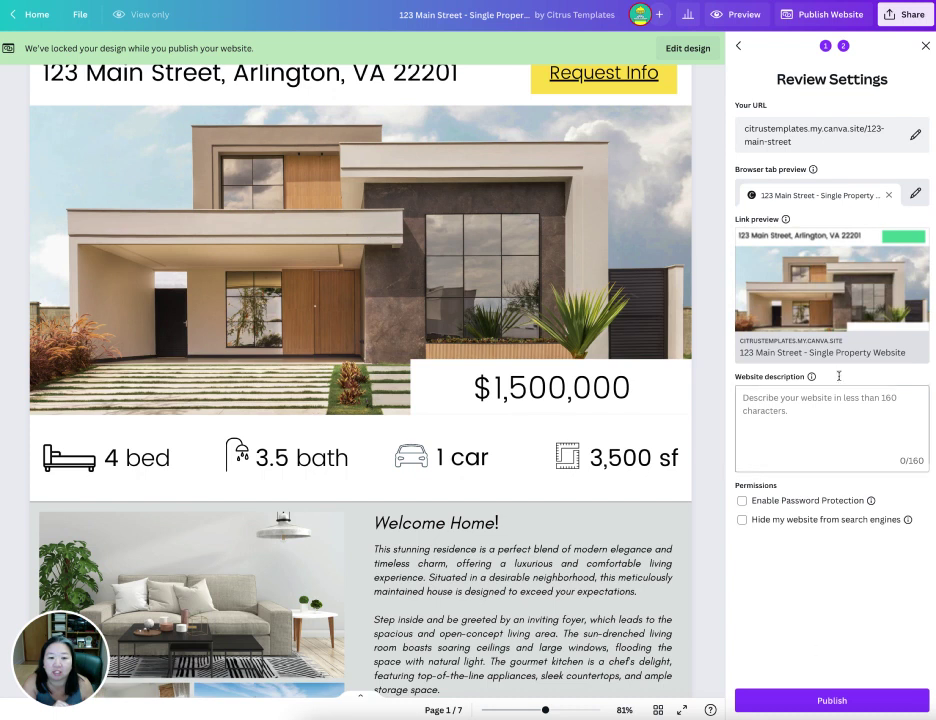
- Keep the 123-main-street URL ending and publish the website live
click(915, 134)
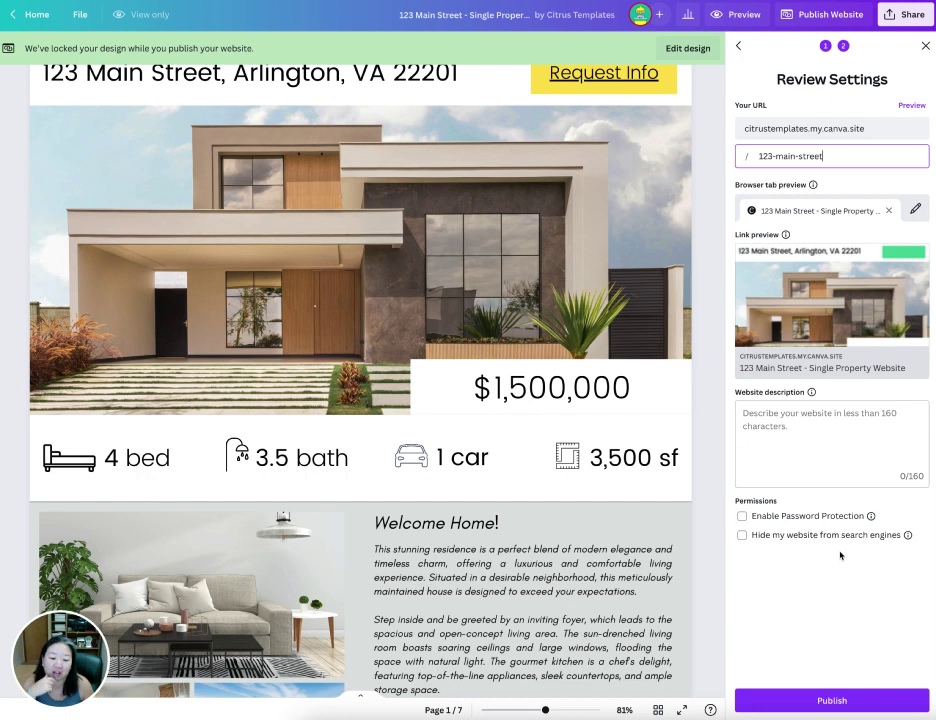
click(841, 703)
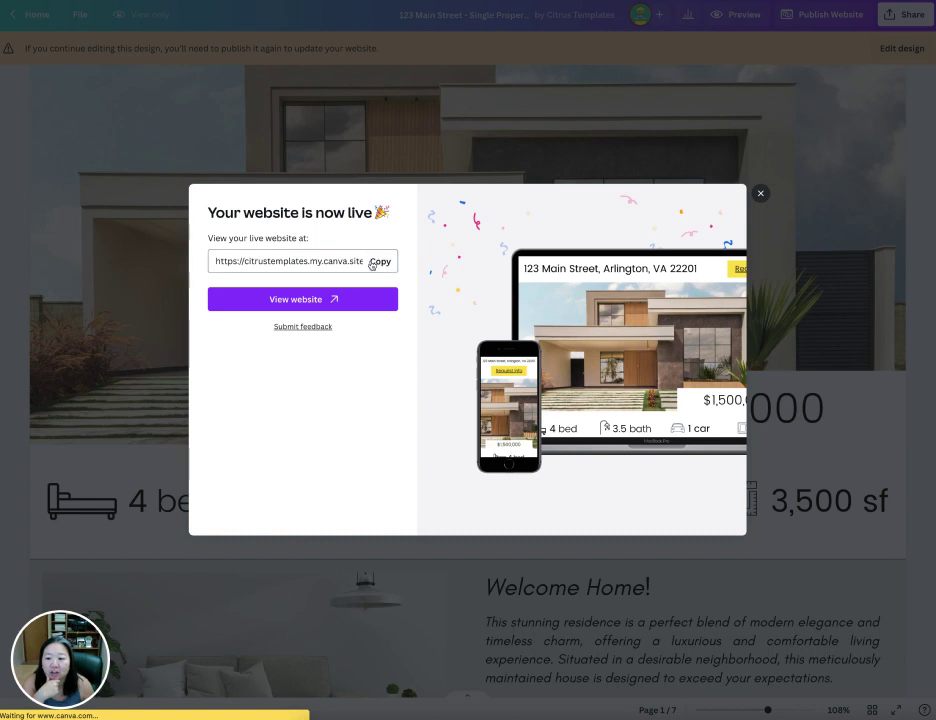
- Look over the live site at citrustemplates.my.canva.site, then copy its web address
click(303, 301)
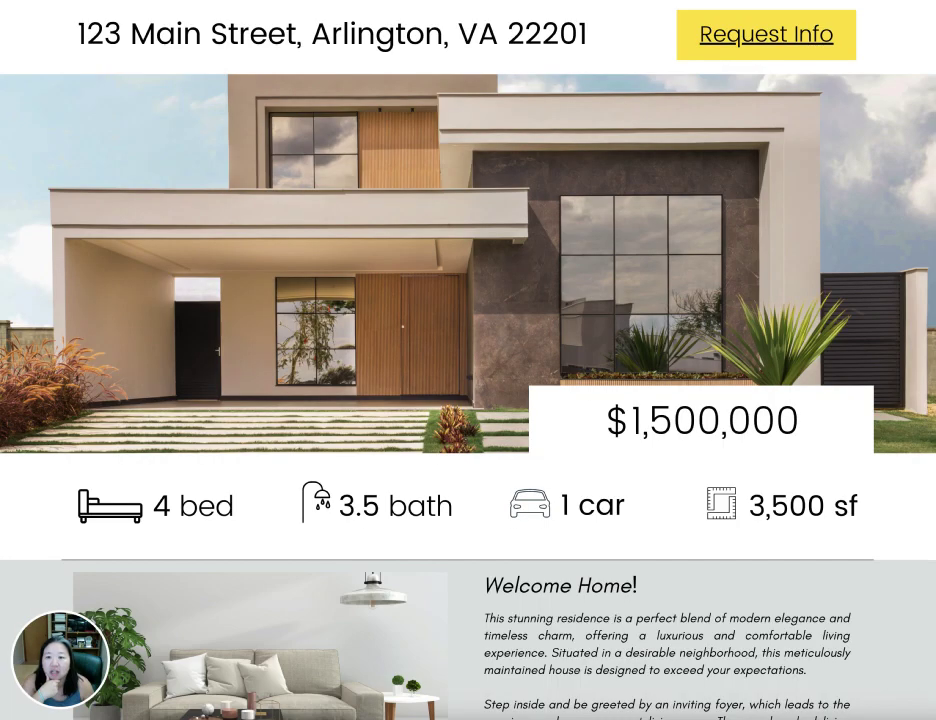
scroll(389, 246, down, 2)
scroll(390, 252, up, 3)
scroll(390, 252, down, 1)
key(ctrl+w)
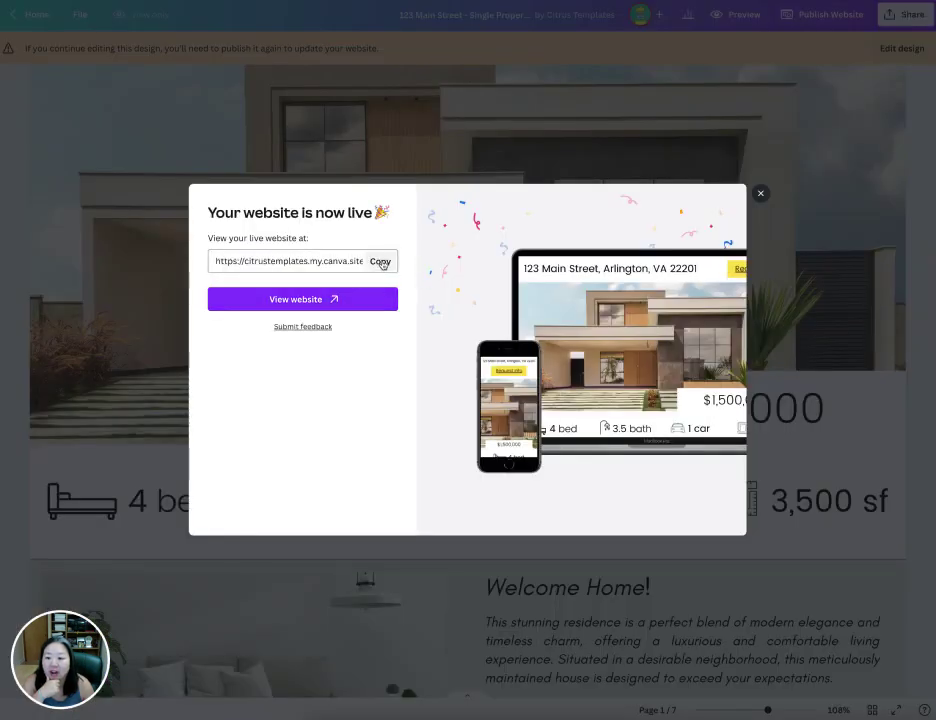
click(380, 261)
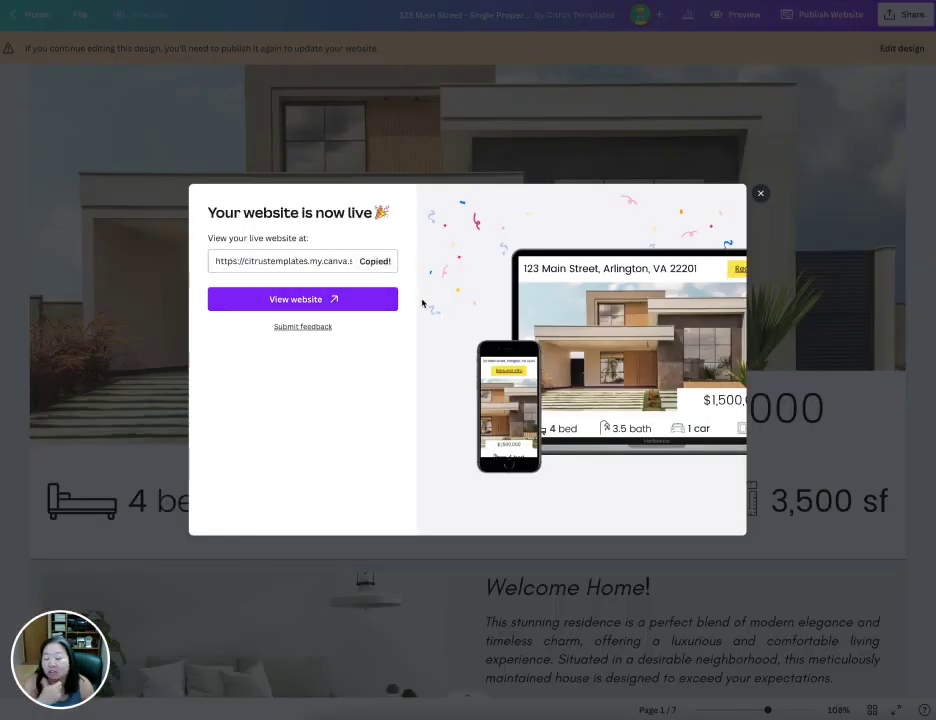